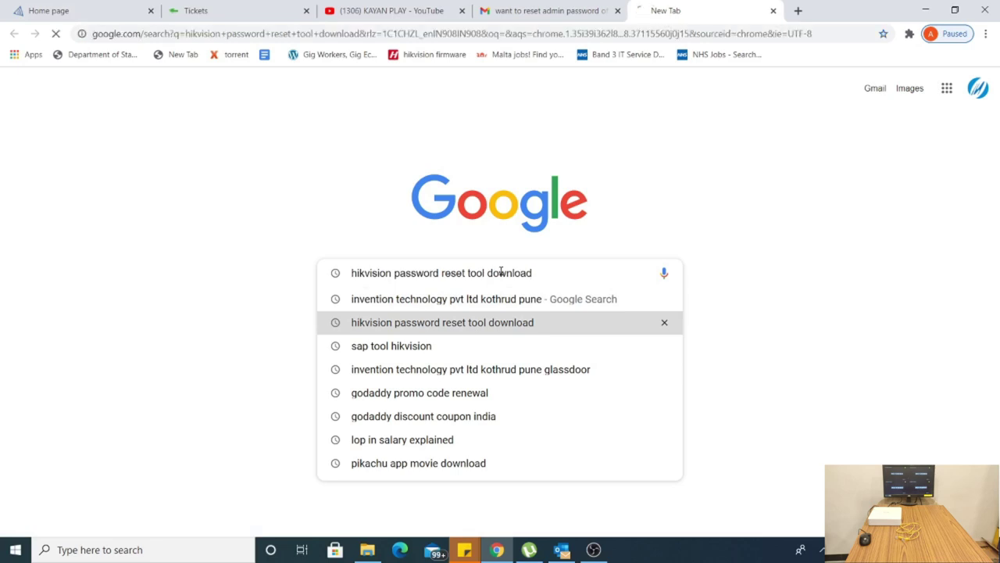
# Open the Hikvision Tools result in a new tab and scroll its Desktop Tools page to SADP for windows.
pyautogui.rightClick(253, 422)
pyautogui.click(305, 435)
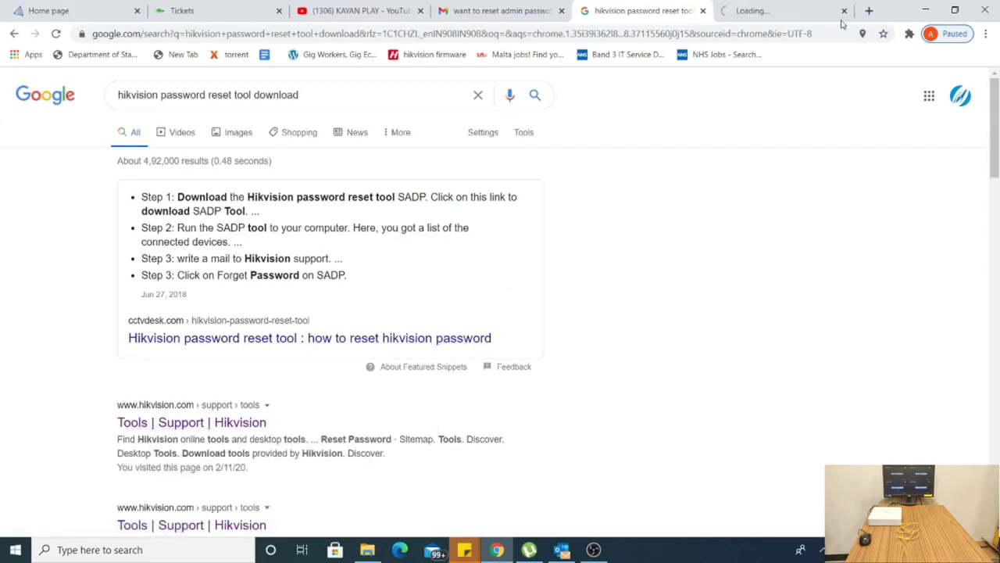
pyautogui.click(795, 11)
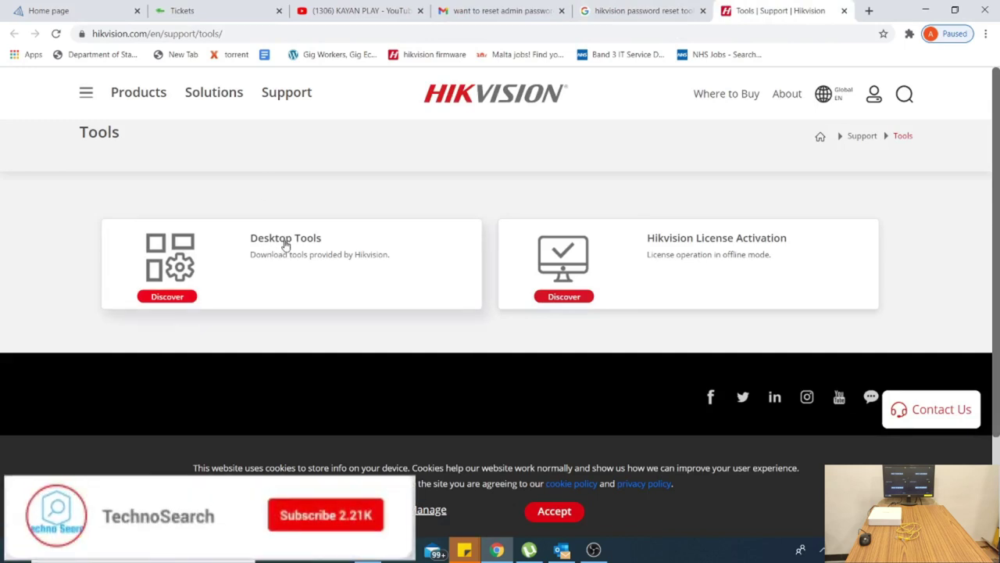
pyautogui.click(283, 243)
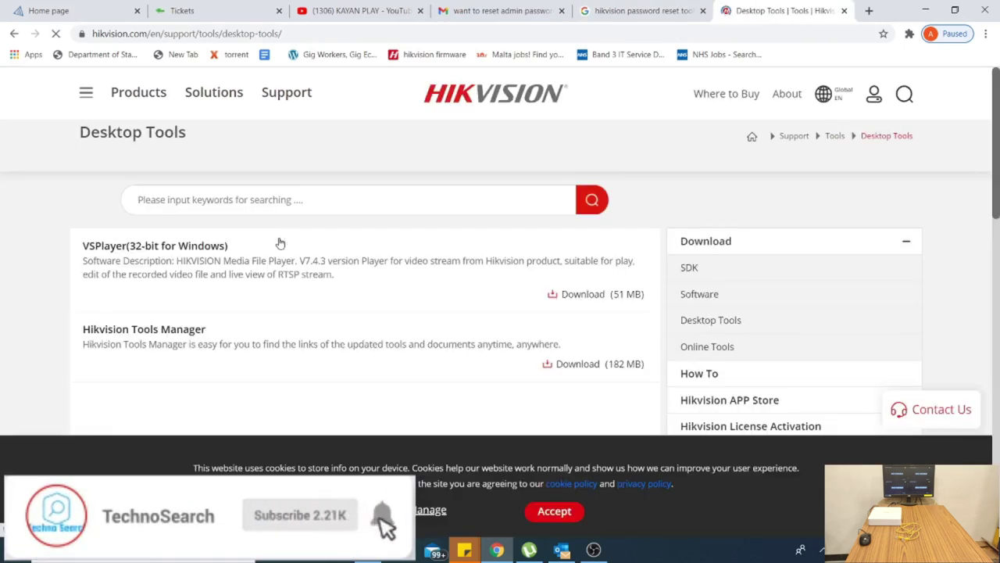
pyautogui.scroll(-5, 280, 243)
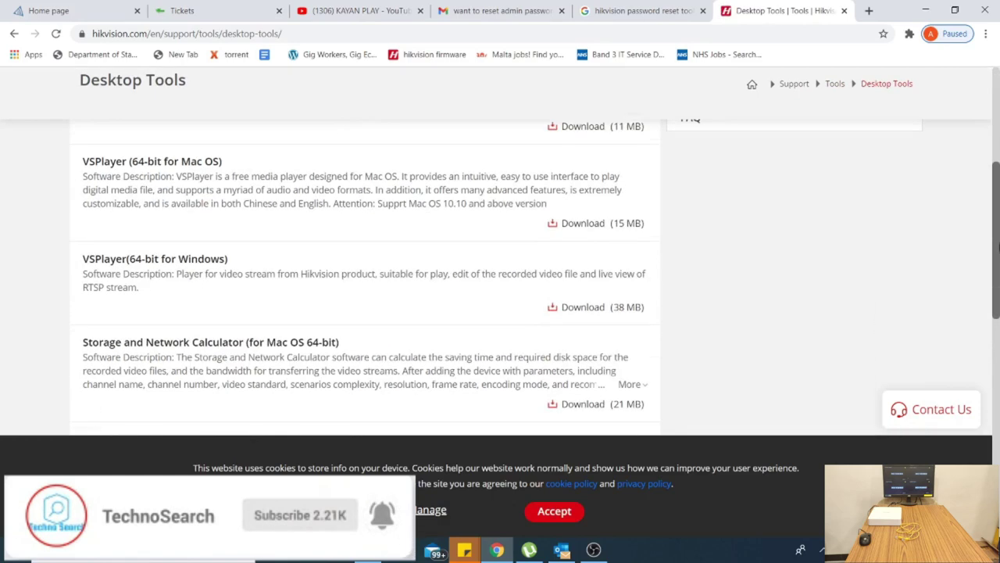
pyautogui.moveTo(998, 248); pyautogui.dragTo(998, 334)
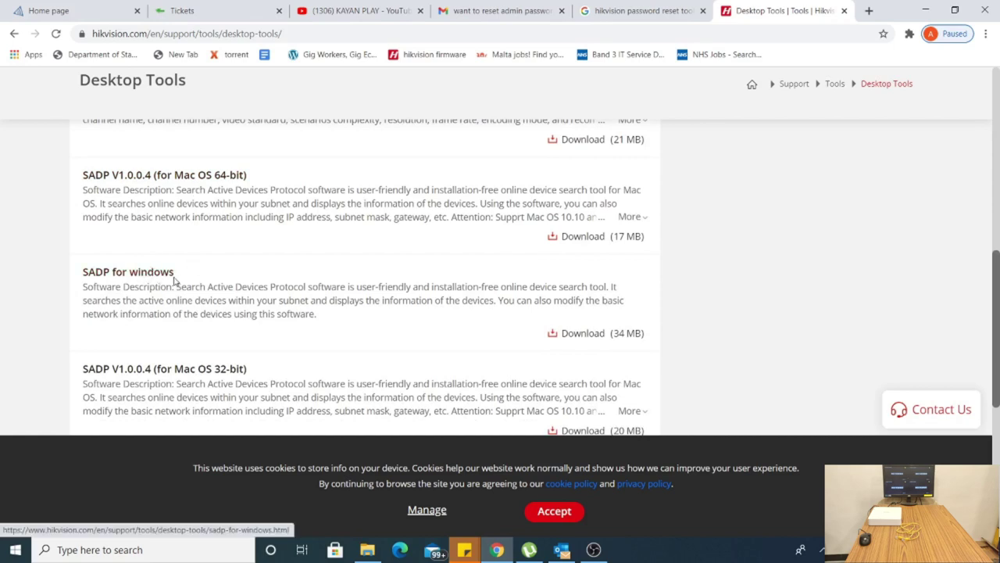
# Start the SADP for windows download by accepting the license terms, then bring up Chrome's downloads list.
pyautogui.click(598, 335)
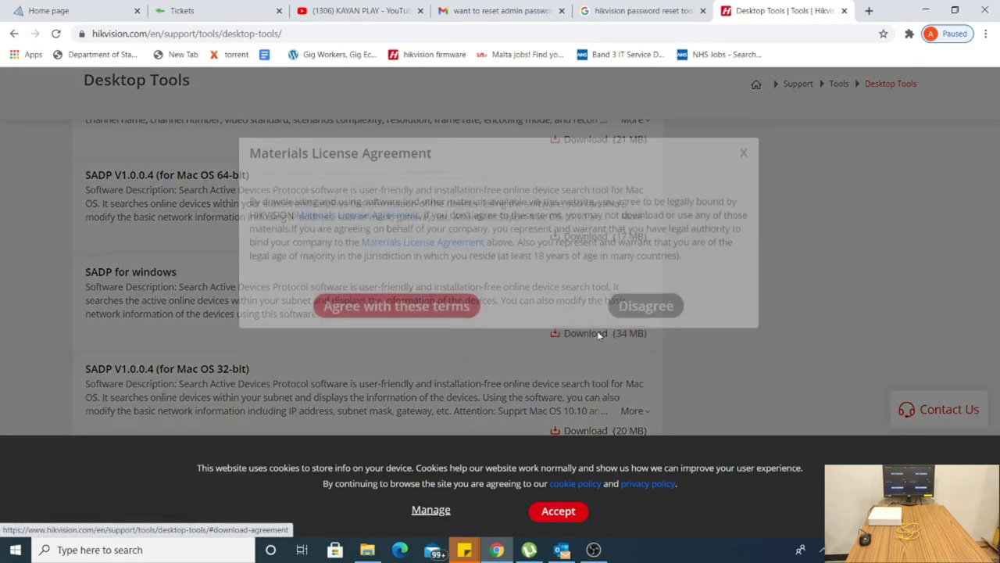
pyautogui.click(395, 304)
pyautogui.click(986, 34)
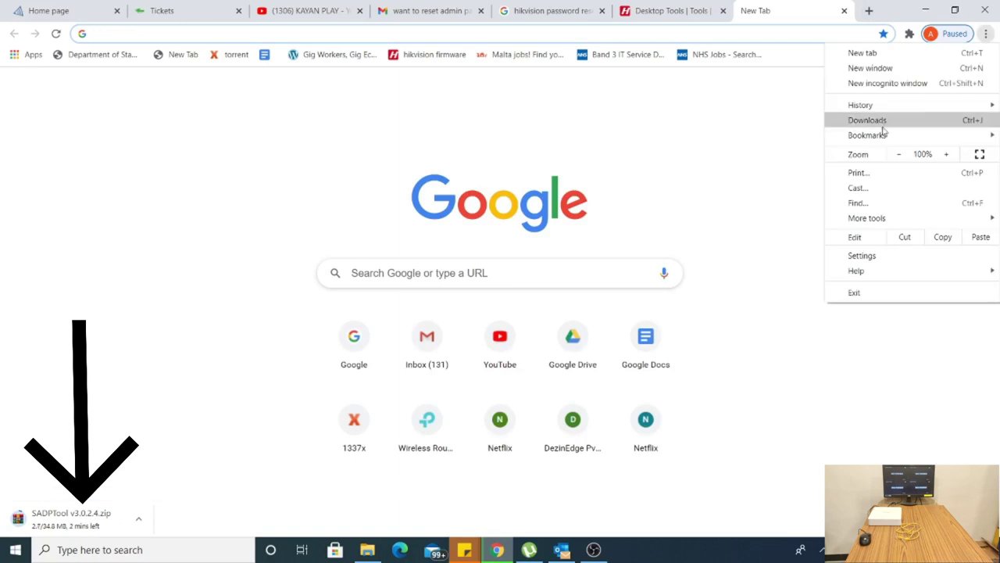
pyautogui.click(885, 124)
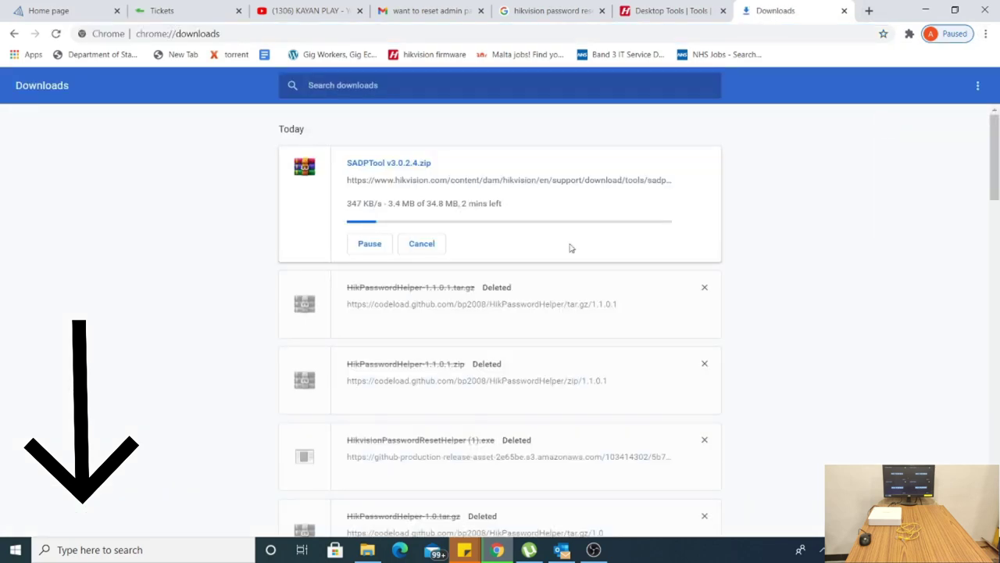
# Remove the four old HikPasswordHelper entries, pause the SADPTool zip download, and minimize Chrome.
pyautogui.click(704, 288)
pyautogui.click(704, 289)
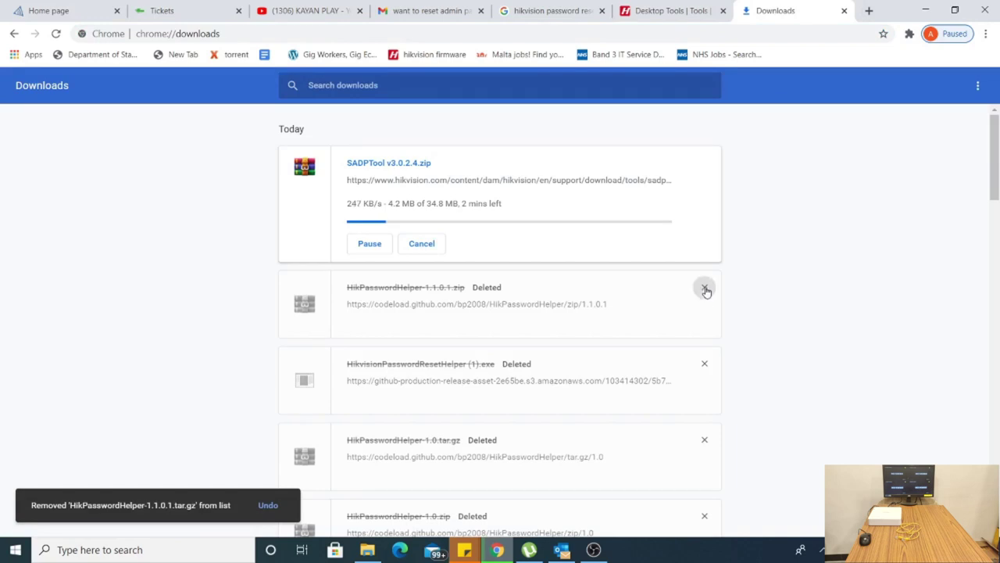
pyautogui.click(704, 288)
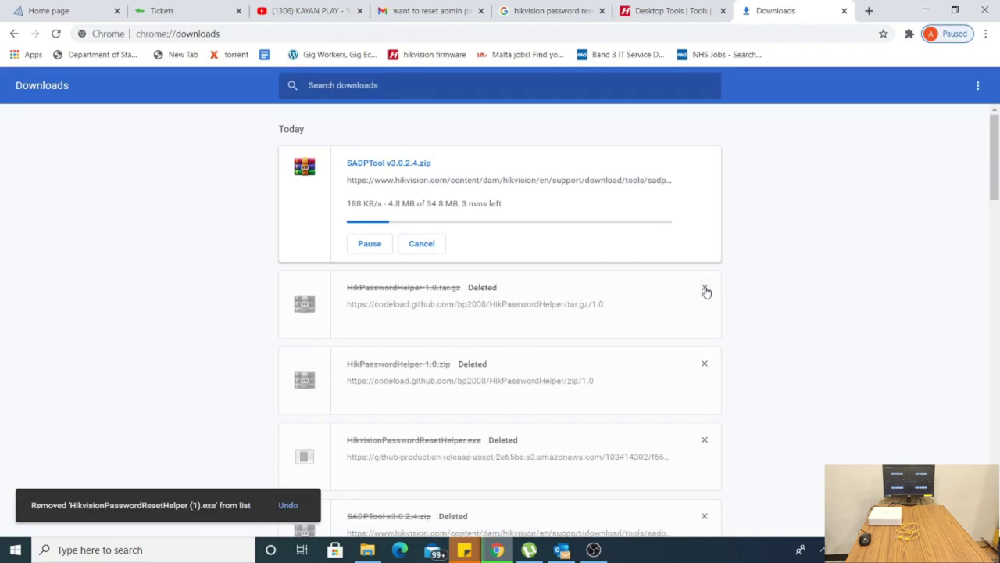
pyautogui.click(704, 288)
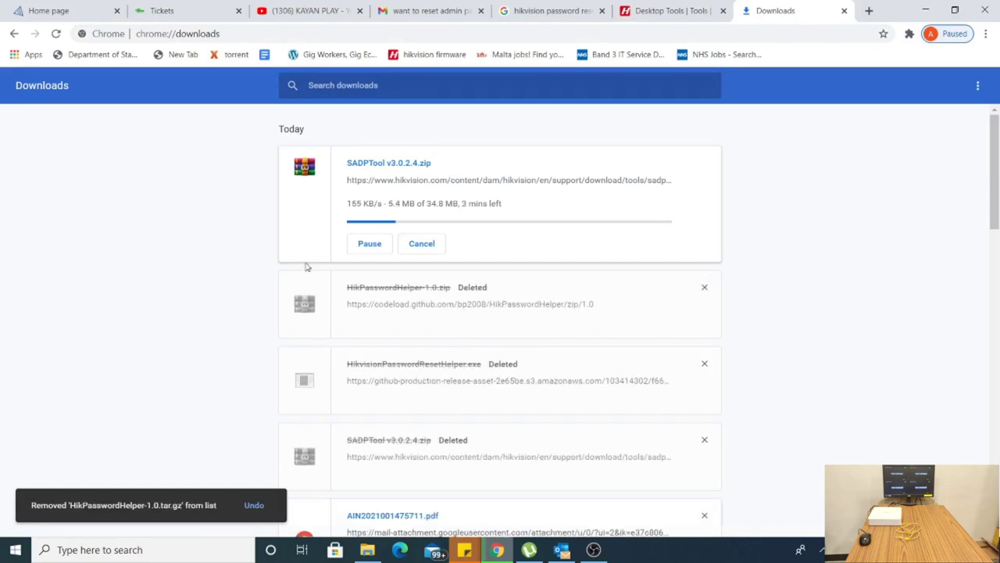
pyautogui.click(369, 244)
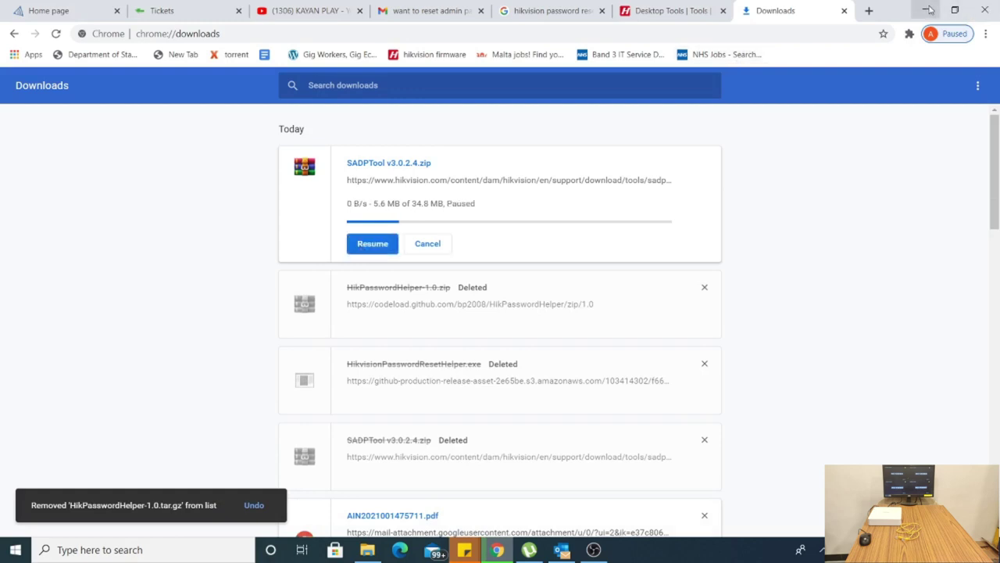
pyautogui.click(926, 10)
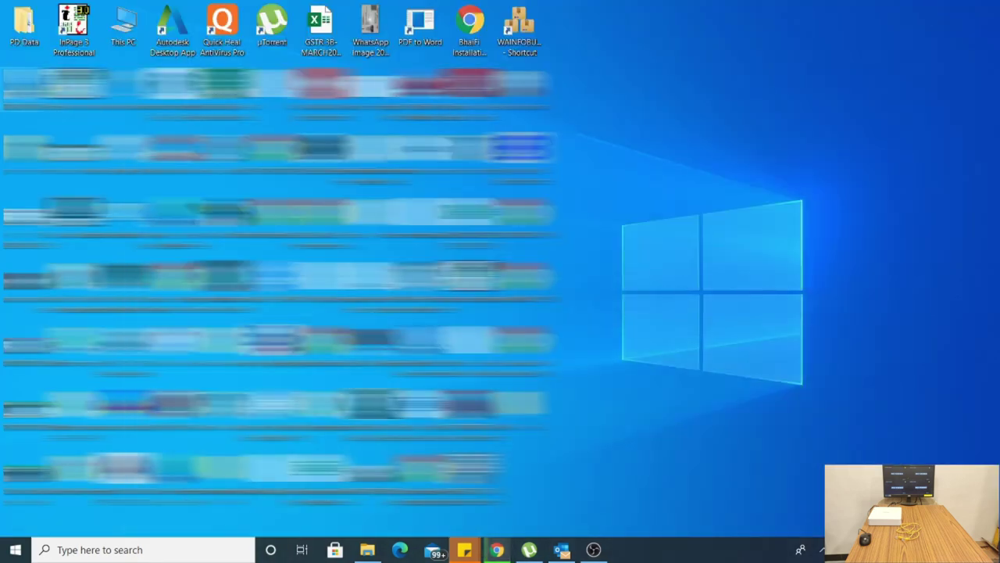
# Move the SADPTool shortcut into the top row, launch SADP, and reposition its window.
pyautogui.moveTo(520, 82); pyautogui.dragTo(770, 61)
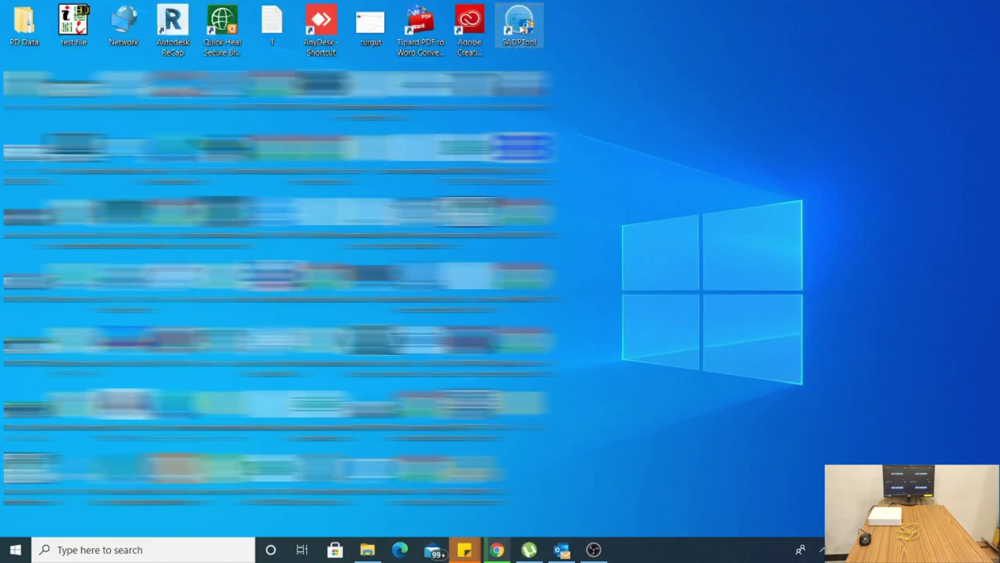
pyautogui.doubleClick(521, 29)
pyautogui.moveTo(714, 96); pyautogui.dragTo(700, 55)
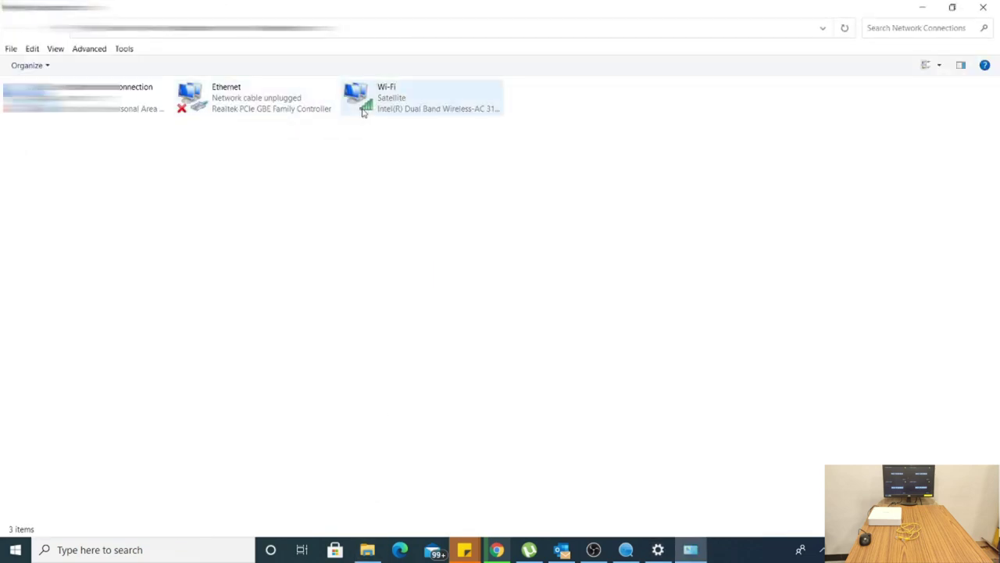
# Disable the Wi-Fi connection.
pyautogui.click(414, 114)
pyautogui.rightClick(414, 114)
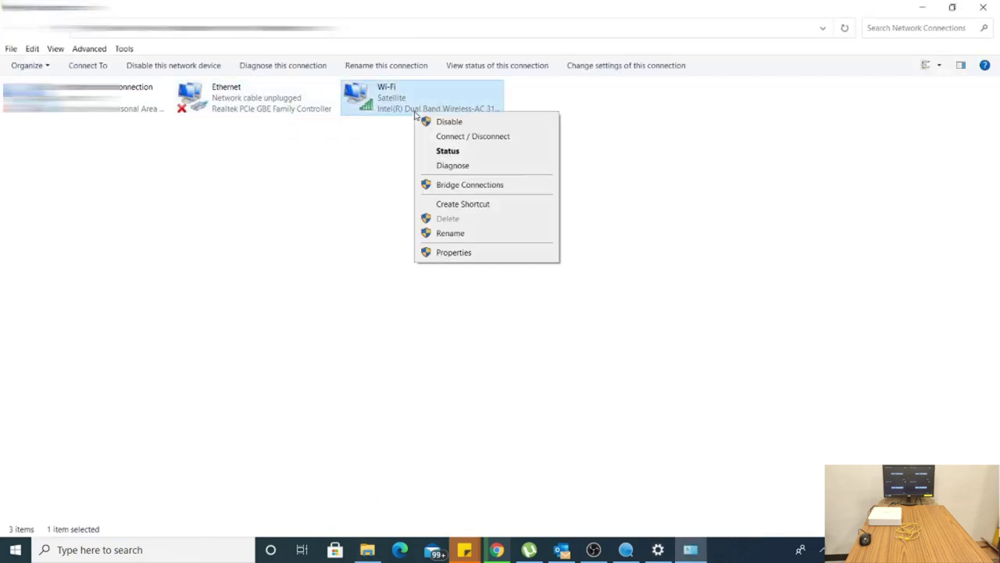
pyautogui.click(447, 122)
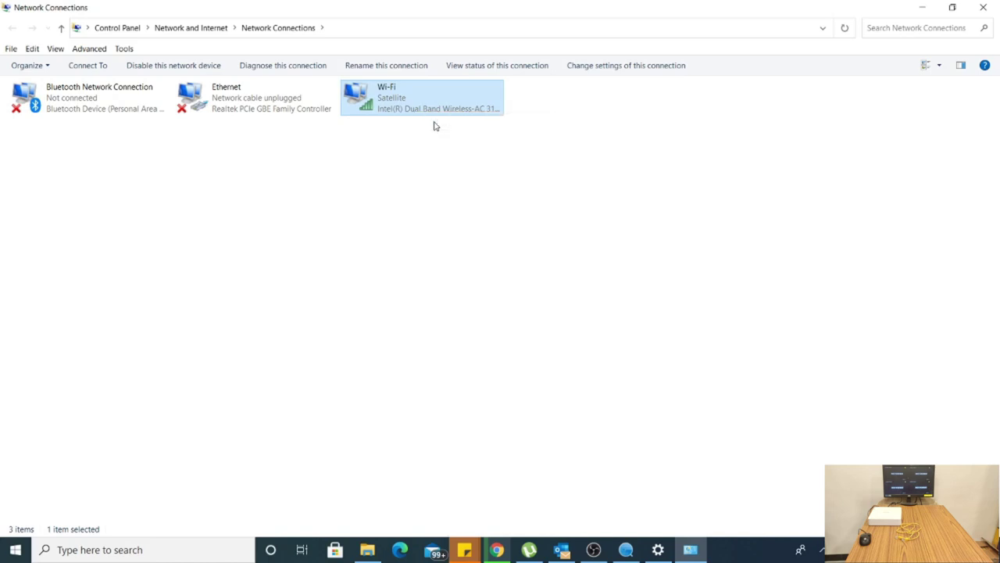
# Confirm Ethernet's IPv4 settings obtain addresses automatically and close its properties.
pyautogui.click(232, 110)
pyautogui.rightClick(232, 110)
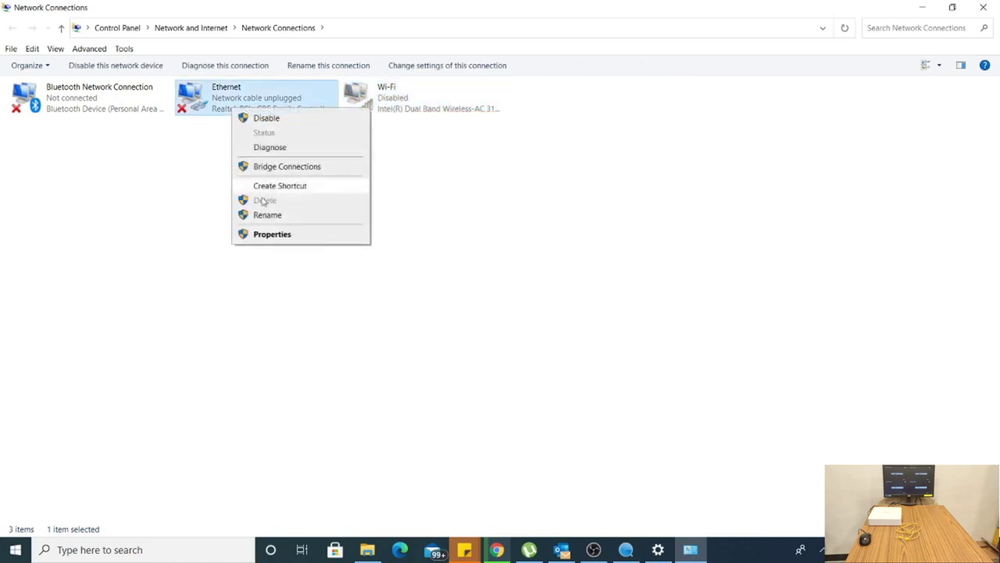
pyautogui.click(271, 234)
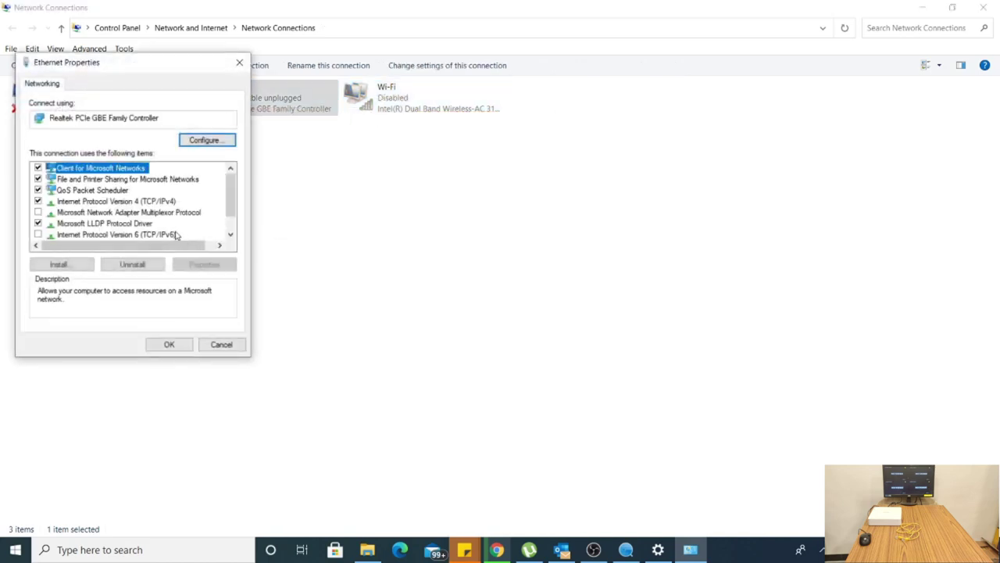
pyautogui.click(151, 201)
pyautogui.doubleClick(151, 201)
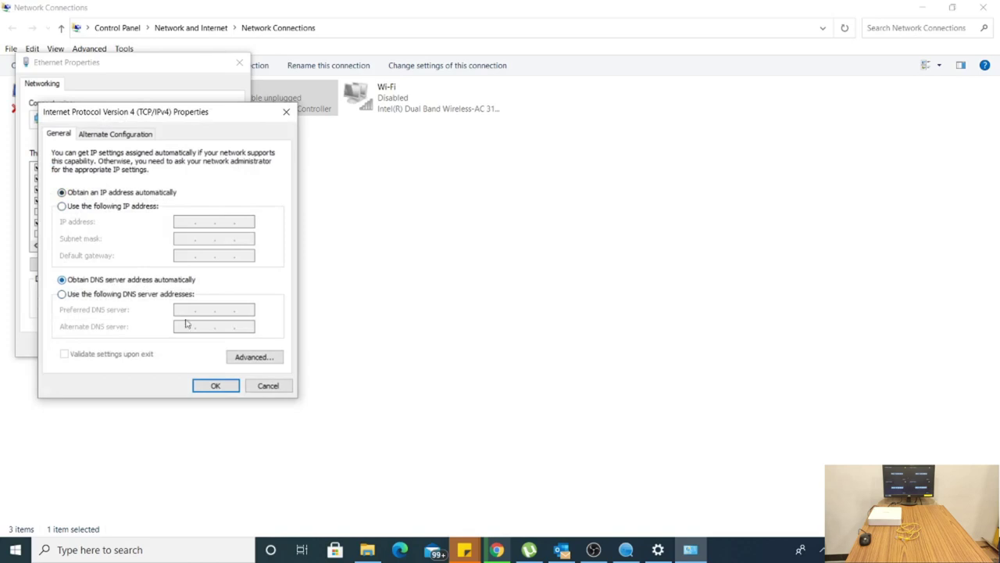
pyautogui.click(218, 387)
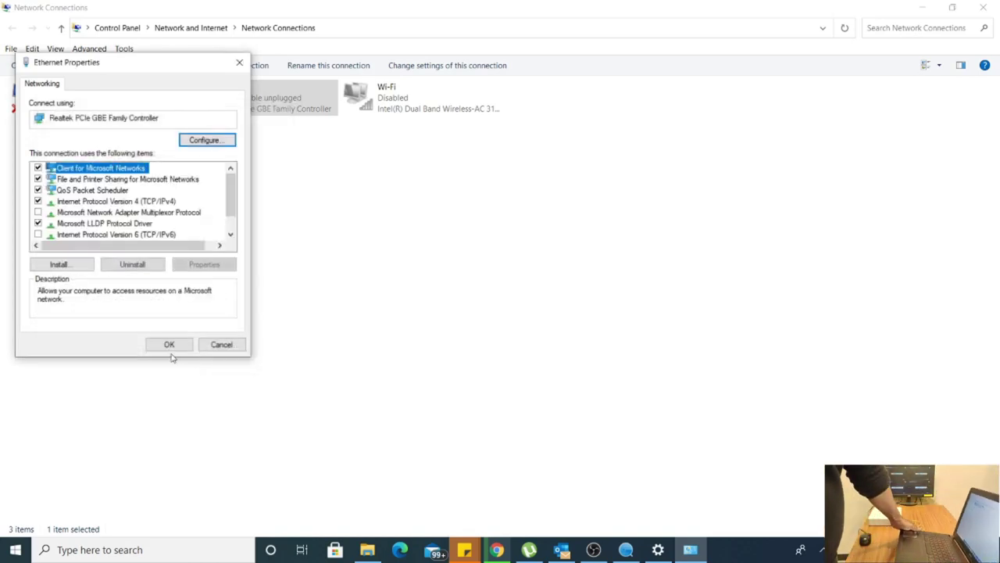
pyautogui.click(170, 345)
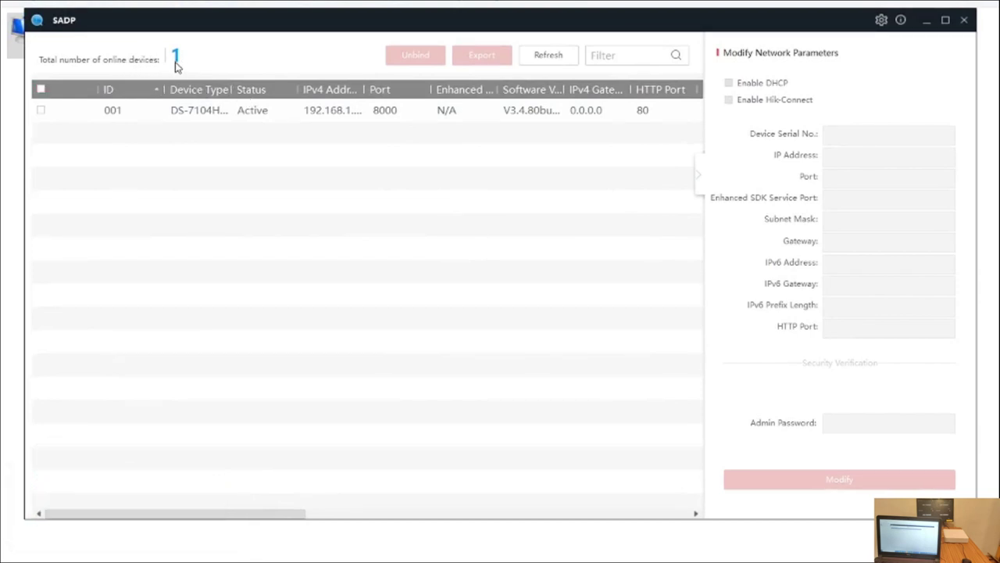
# Widen the Device Type column, tick device 001 (DS-7104HQHI-F1), and choose Forgot Password.
pyautogui.click(196, 116)
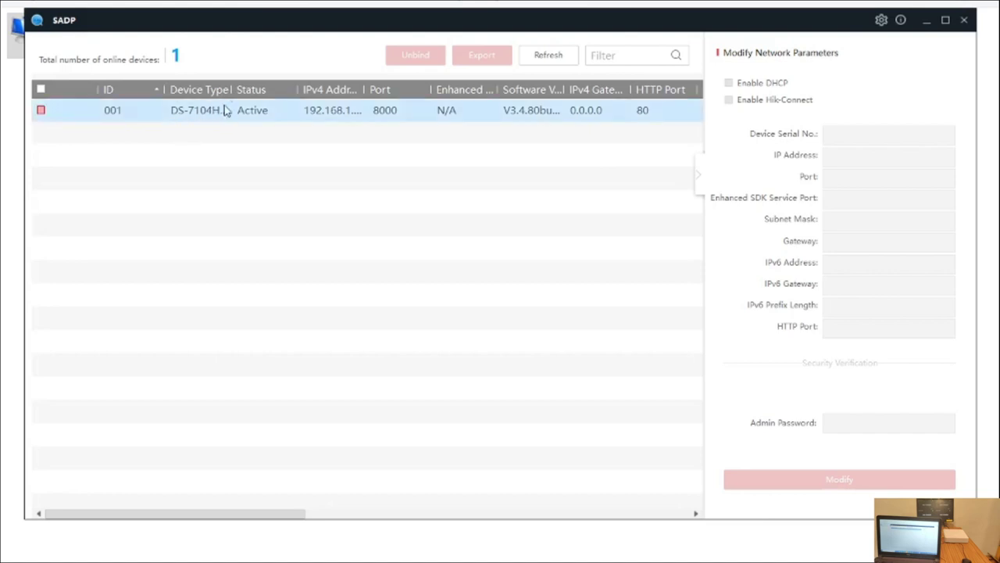
pyautogui.click(232, 109)
pyautogui.moveTo(232, 89); pyautogui.dragTo(265, 89)
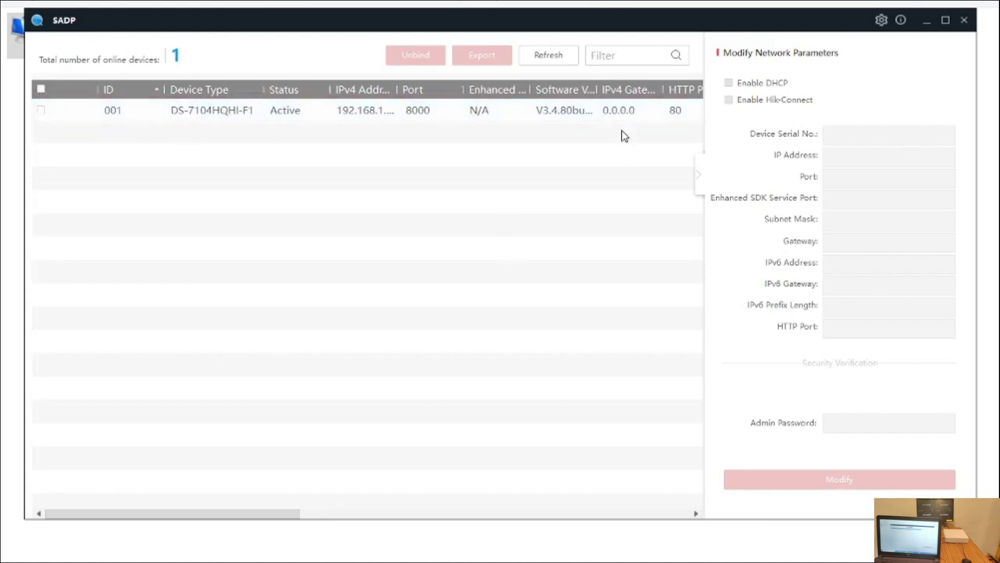
pyautogui.click(364, 113)
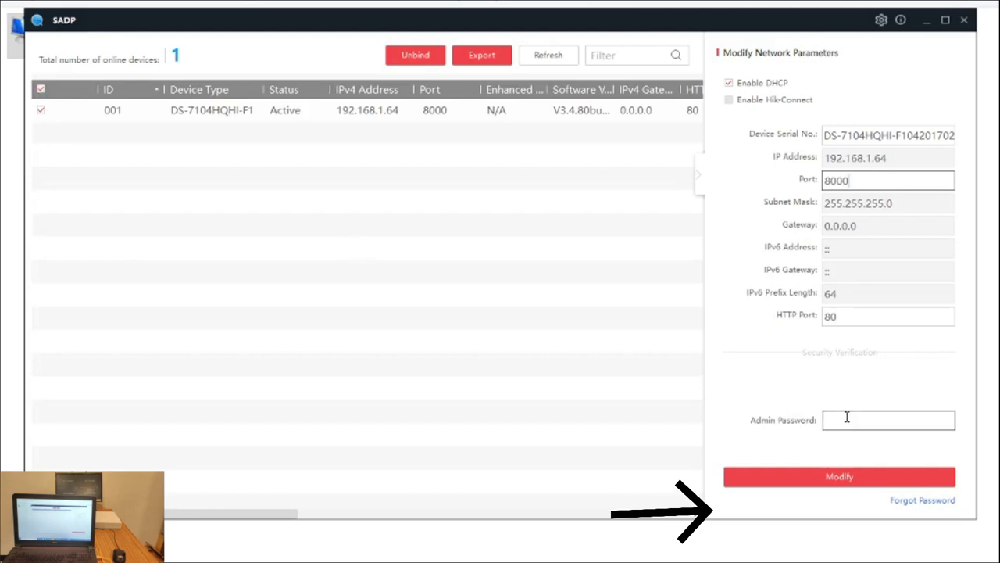
pyautogui.click(922, 501)
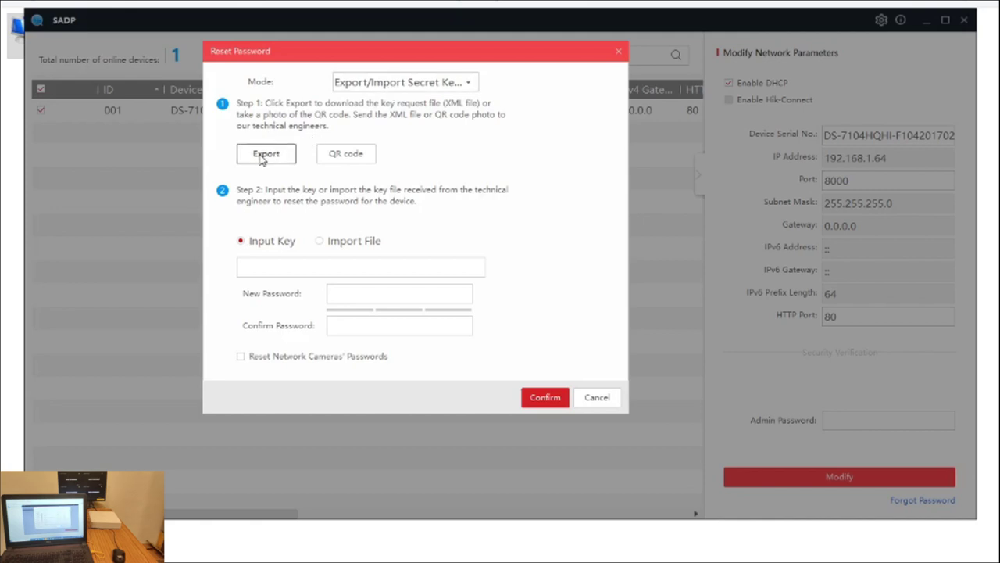
# Export the recorder's key request XML file into the Desktop hik folder, then cancel the Reset Password window.
pyautogui.click(264, 155)
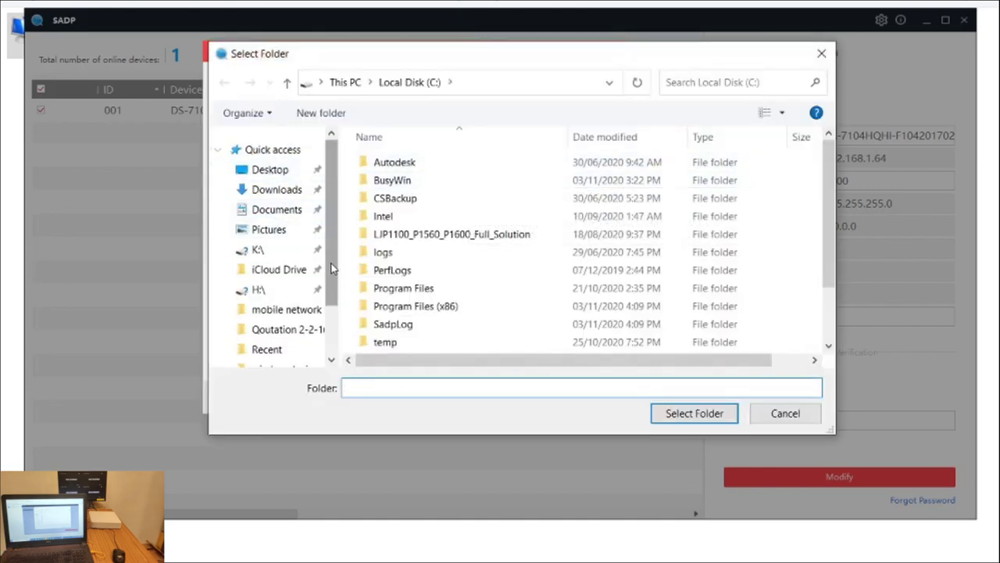
pyautogui.click(280, 174)
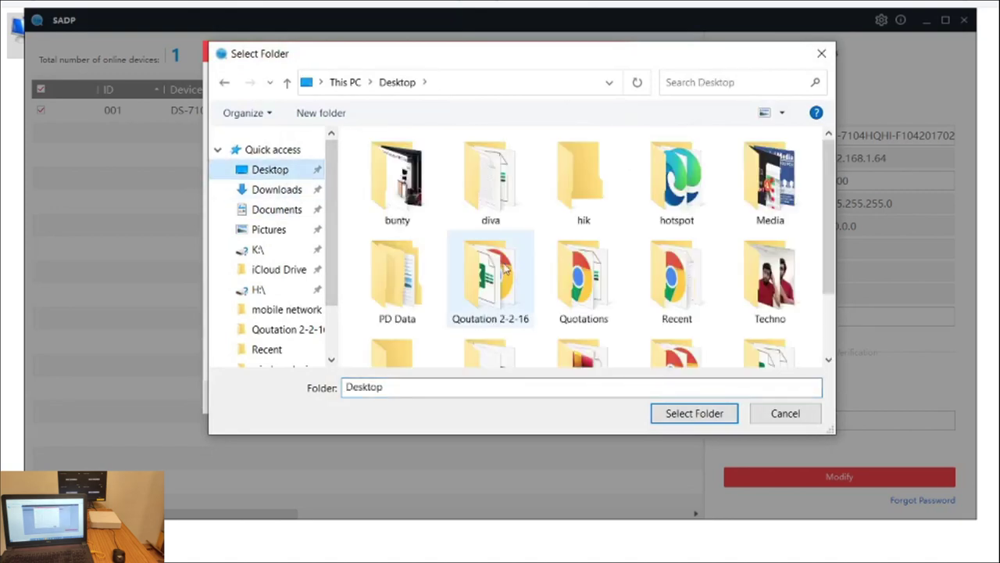
pyautogui.click(495, 263)
pyautogui.press('h')
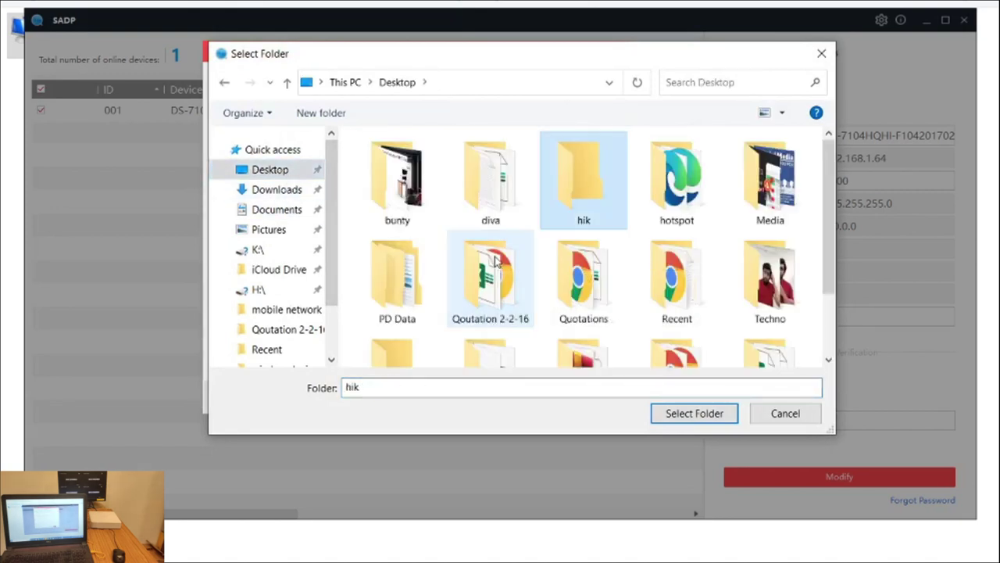
pyautogui.doubleClick(608, 212)
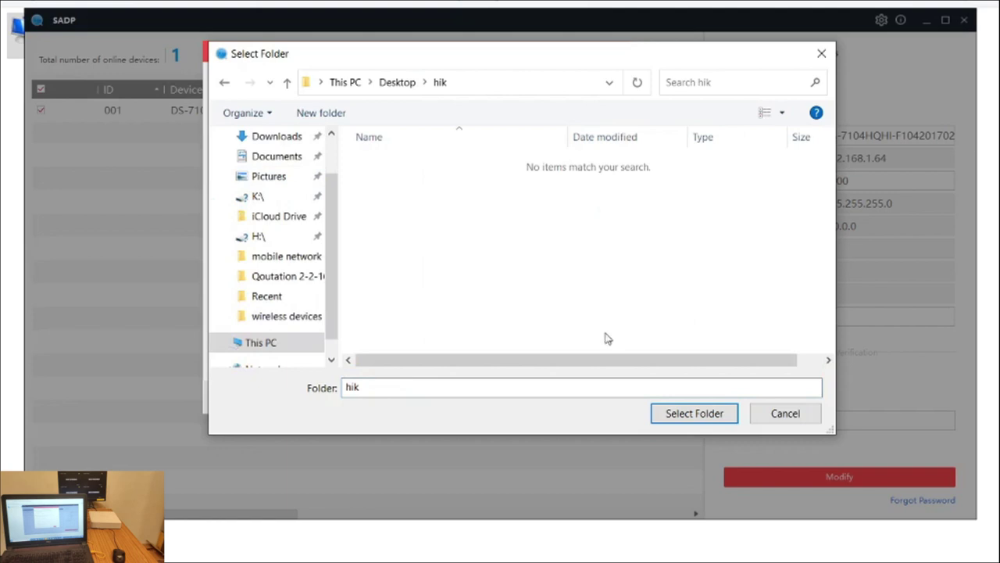
pyautogui.click(695, 412)
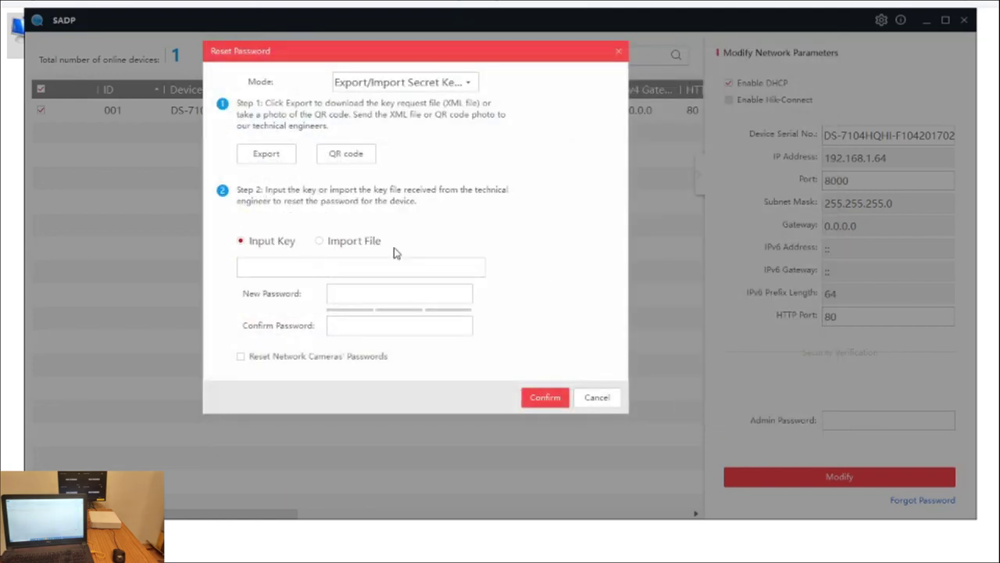
pyautogui.click(598, 402)
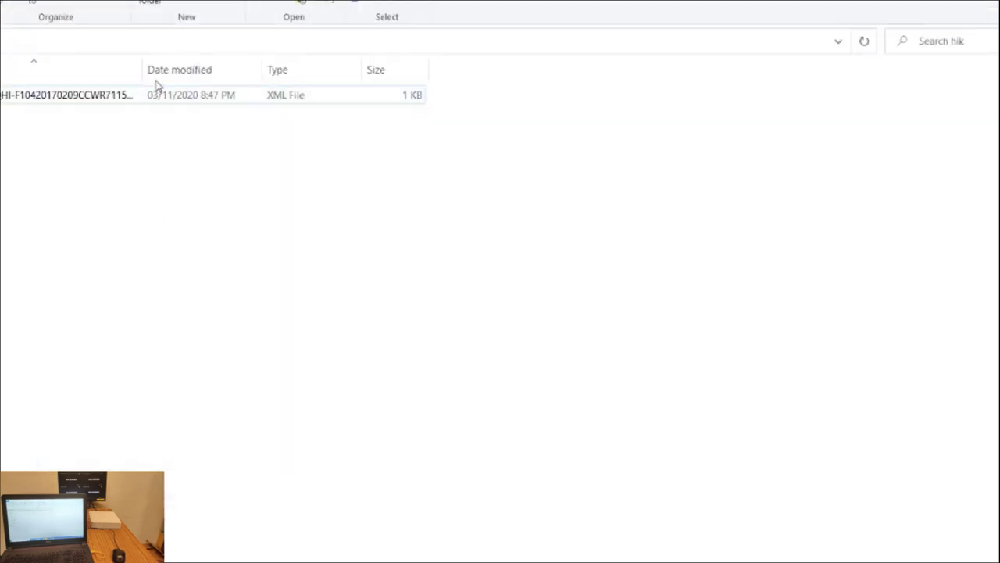
# Widen the Name column and select the exported XML request file.
pyautogui.moveTo(148, 71); pyautogui.dragTo(262, 64)
pyautogui.click(178, 96)
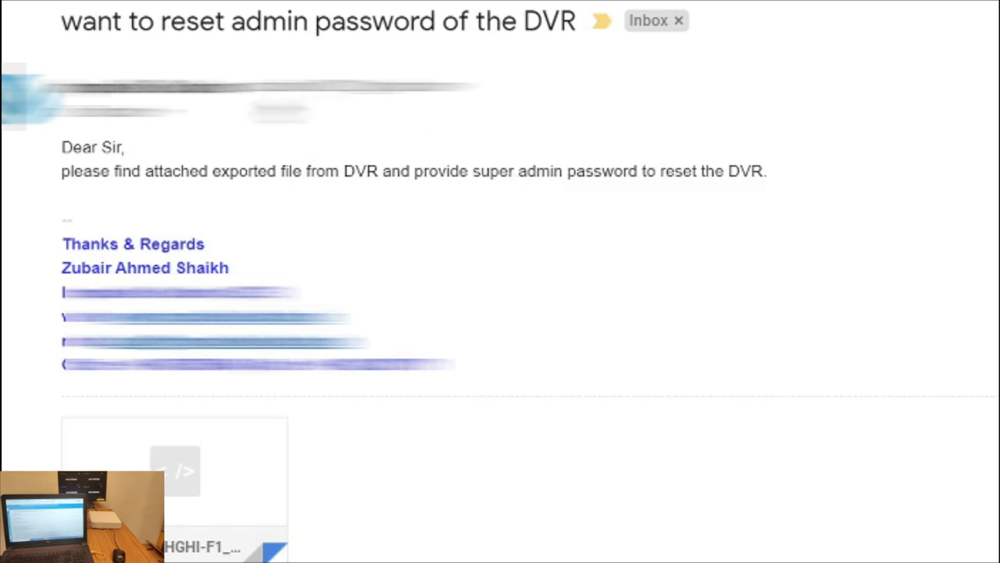
# Collapse the first message and scroll support's reply down to the E150.xml attachment.
pyautogui.click(234, 103)
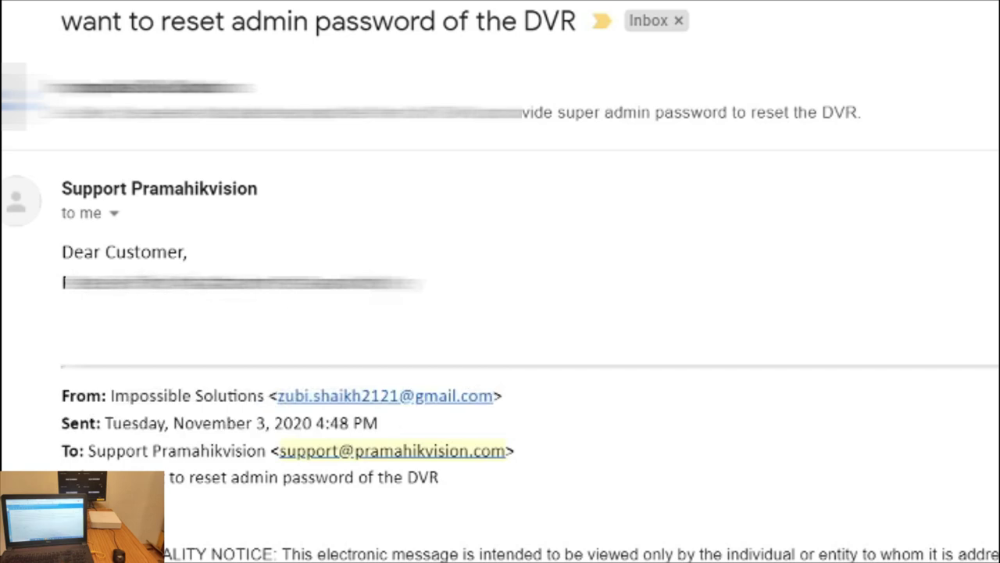
pyautogui.scroll(-6, 500, 281)
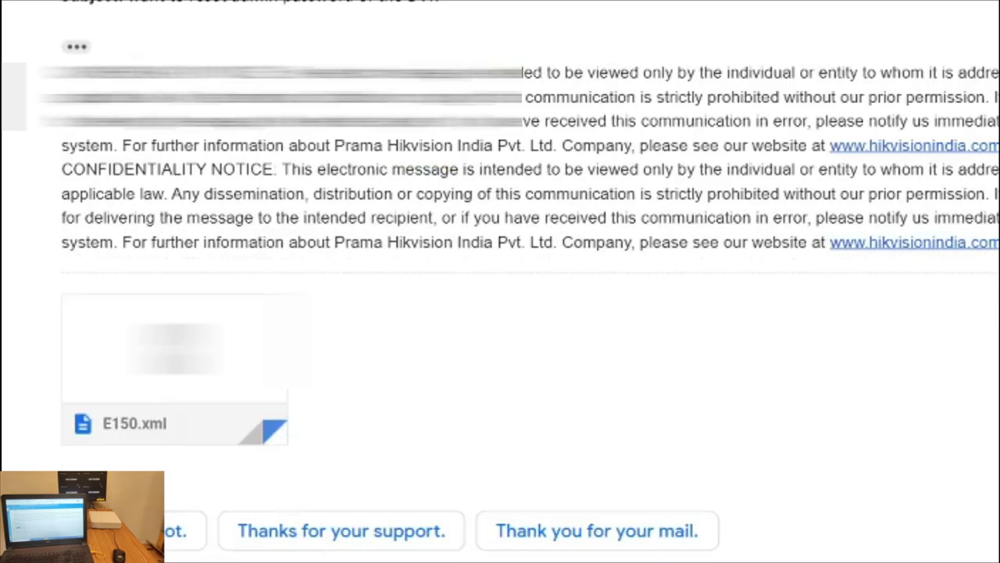
pyautogui.moveTo(175, 336)
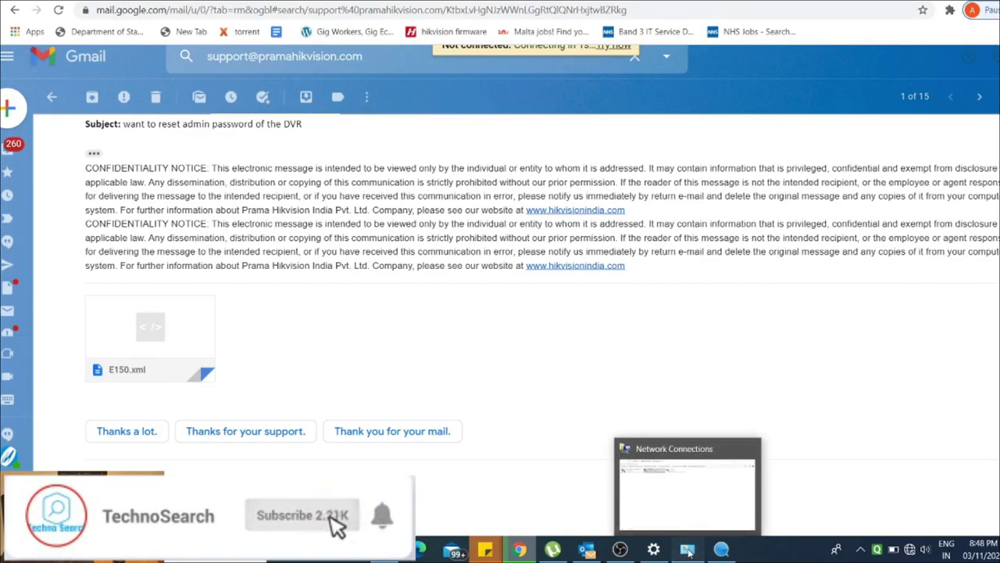
# Bring Network Connections forward and re-enable the Wi-Fi adapter.
pyautogui.click(687, 549)
pyautogui.click(405, 94)
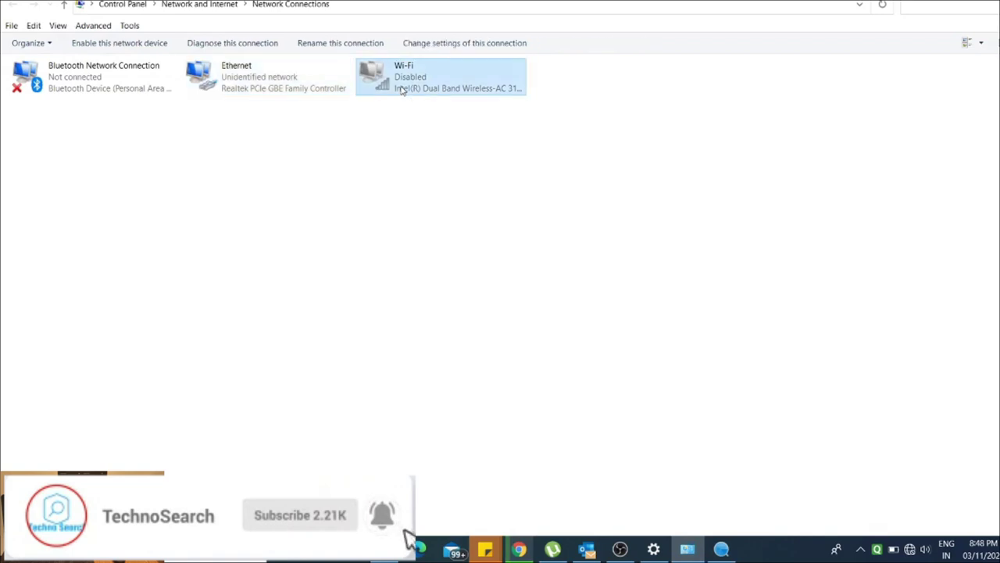
pyautogui.rightClick(405, 94)
pyautogui.click(672, 0)
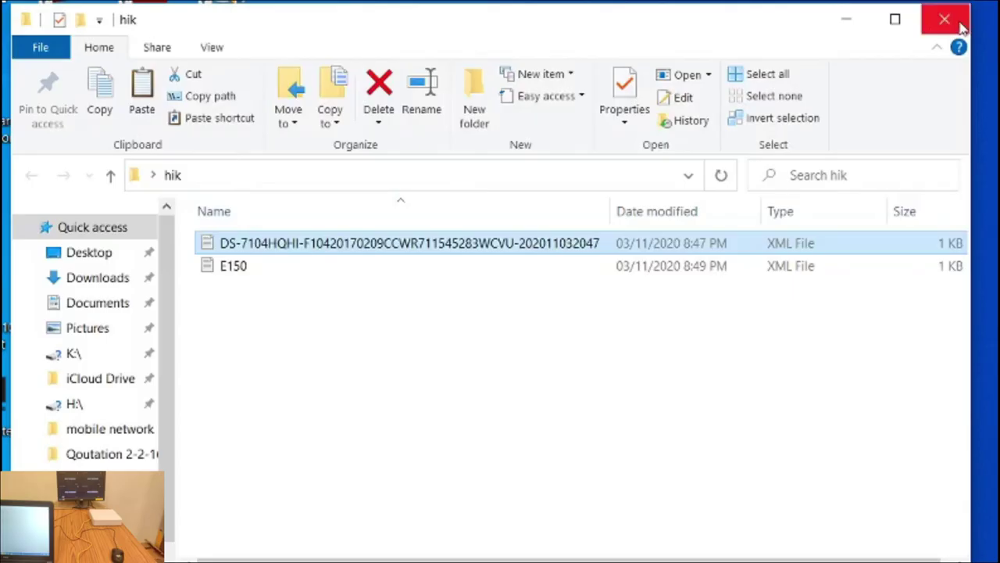
# Maximize the hik folder window, clear the selection, and select the DS-7104HQHI request XML file.
pyautogui.click(898, 21)
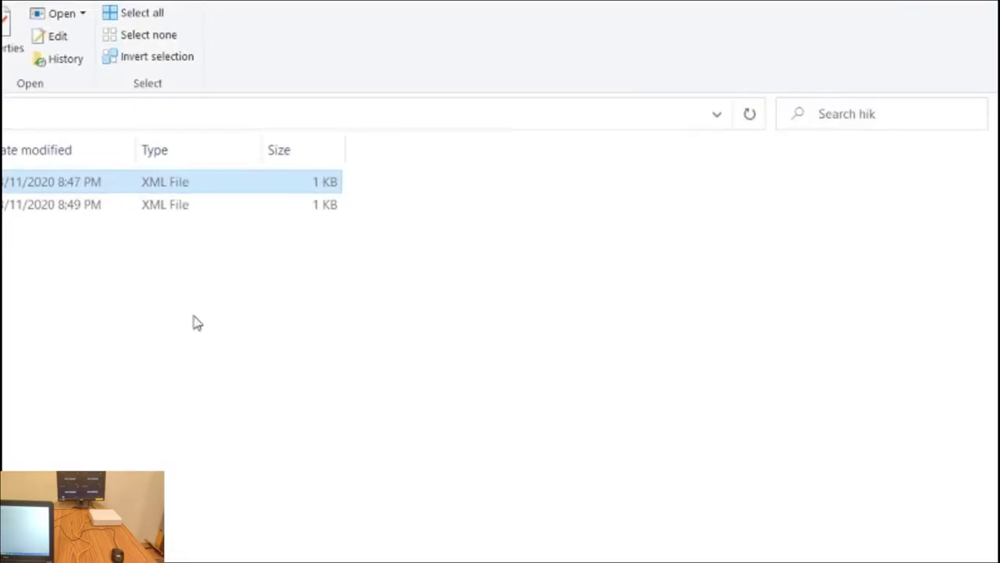
pyautogui.click(15, 269)
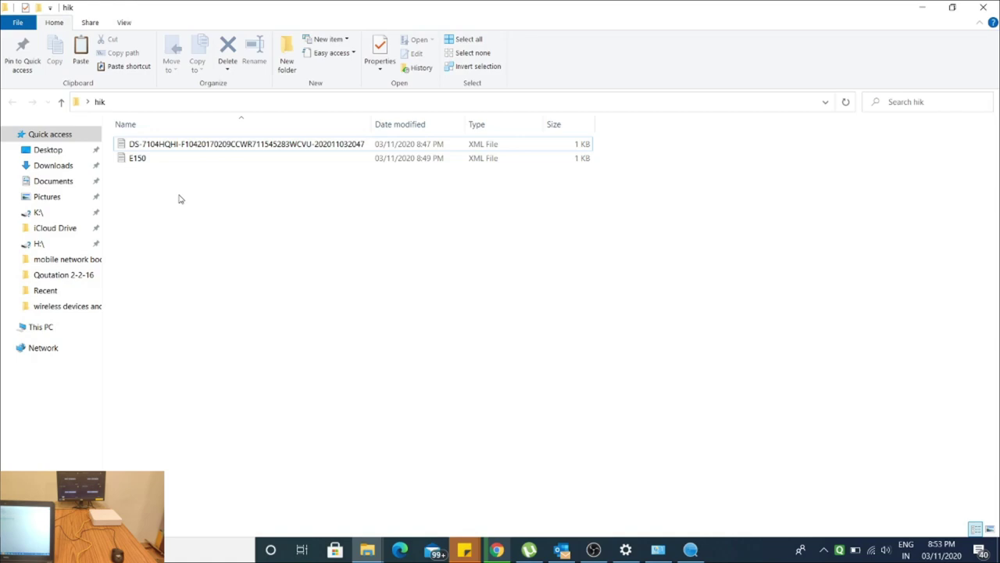
pyautogui.click(184, 148)
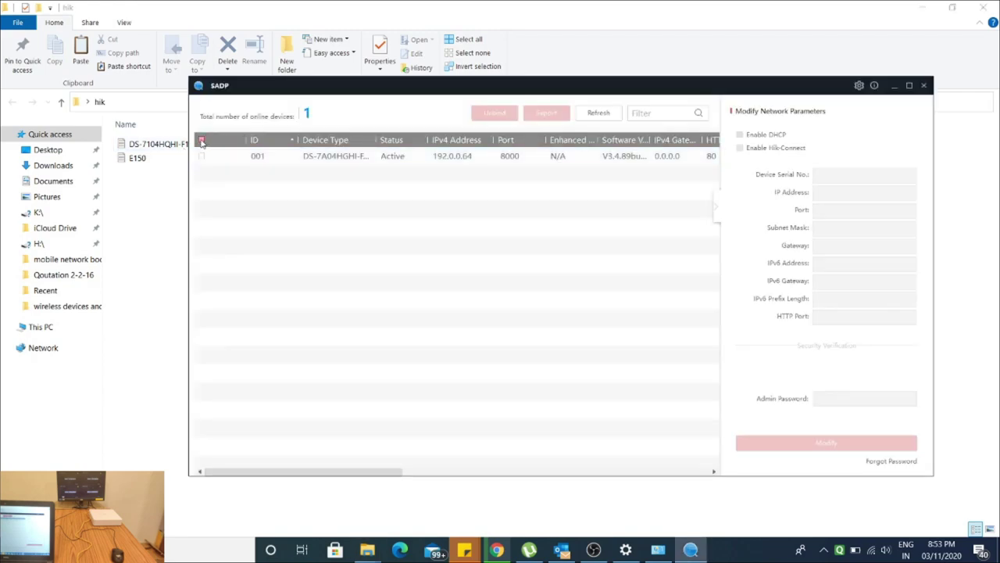
# Select the DVR in SADP and start a Forgot Password reset in Import File mode.
pyautogui.click(202, 141)
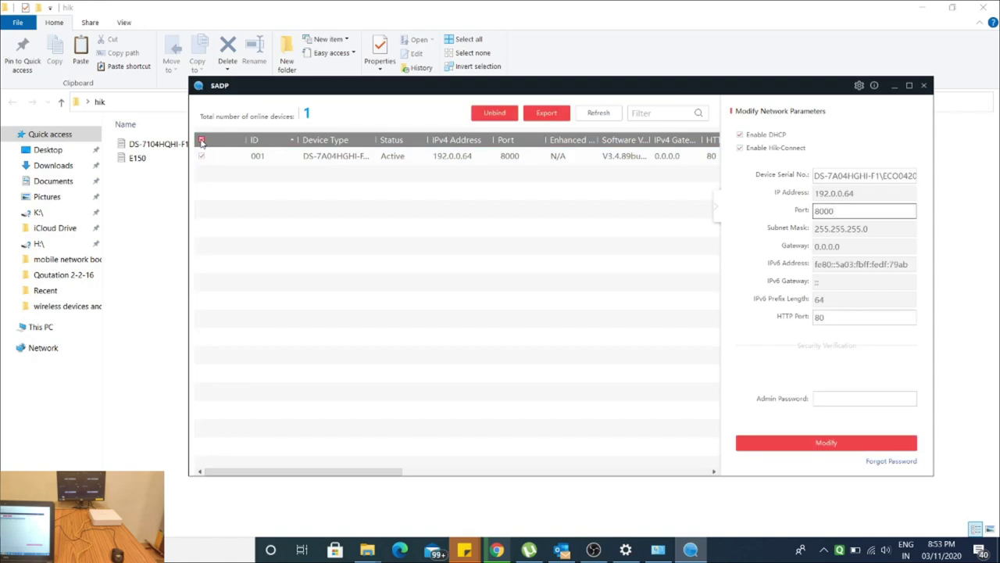
pyautogui.click(201, 155)
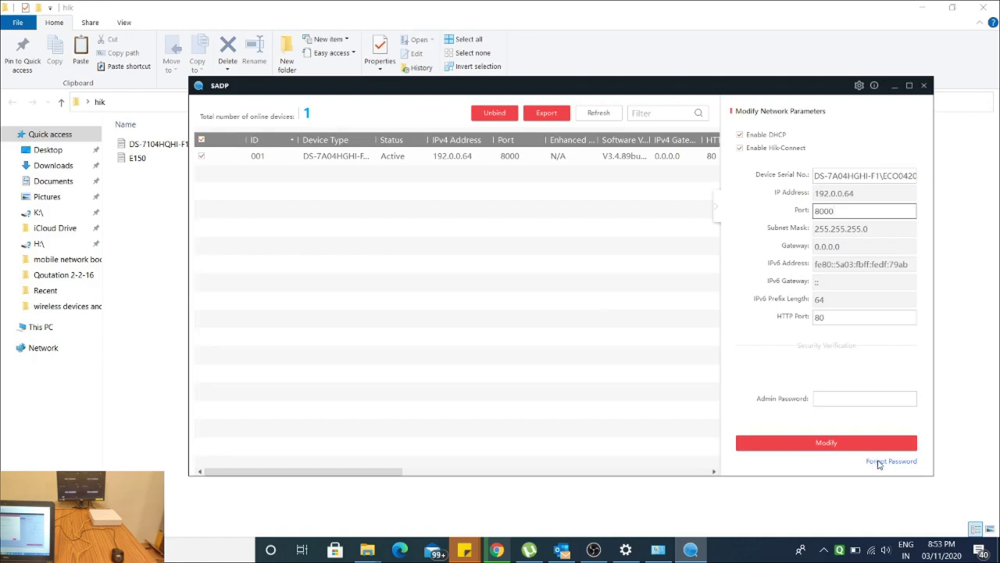
pyautogui.click(878, 463)
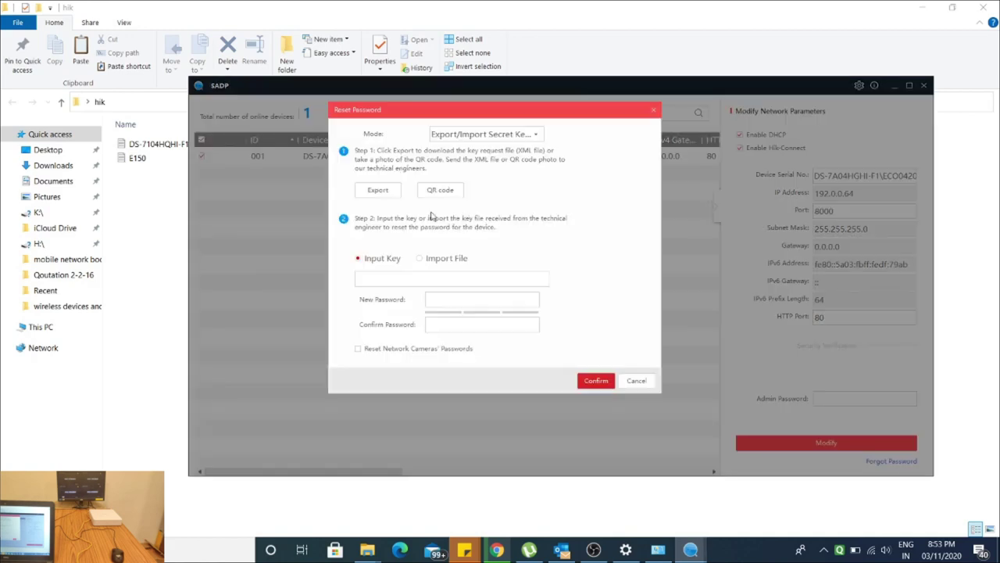
pyautogui.click(395, 279)
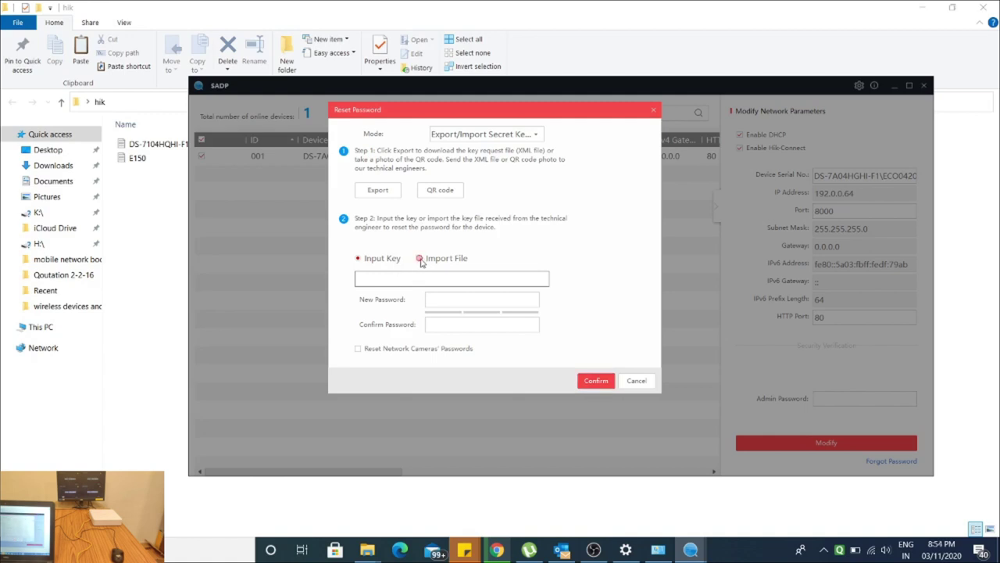
pyautogui.click(420, 258)
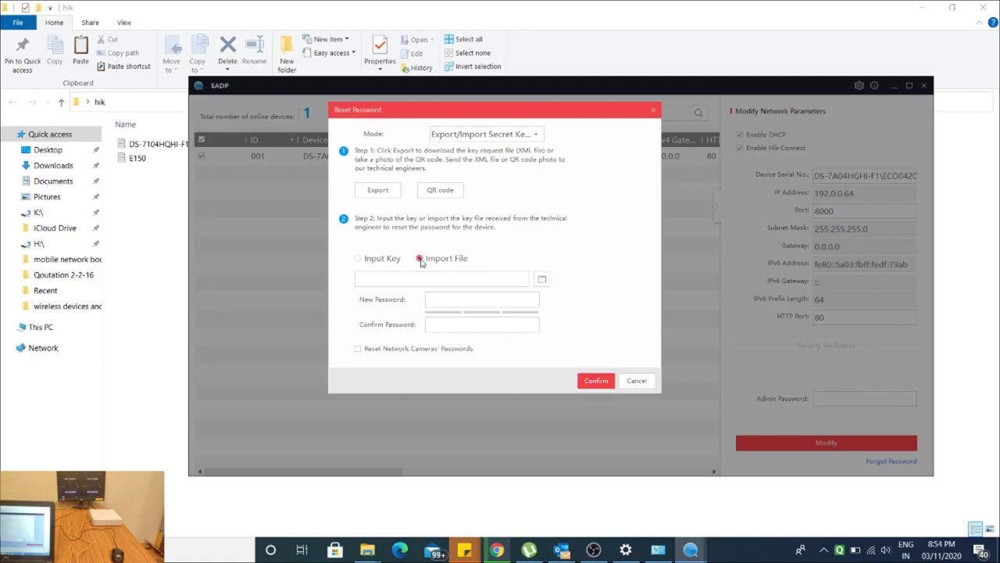
# Load the E150 key file from Desktop > hik as the reset key.
pyautogui.click(542, 280)
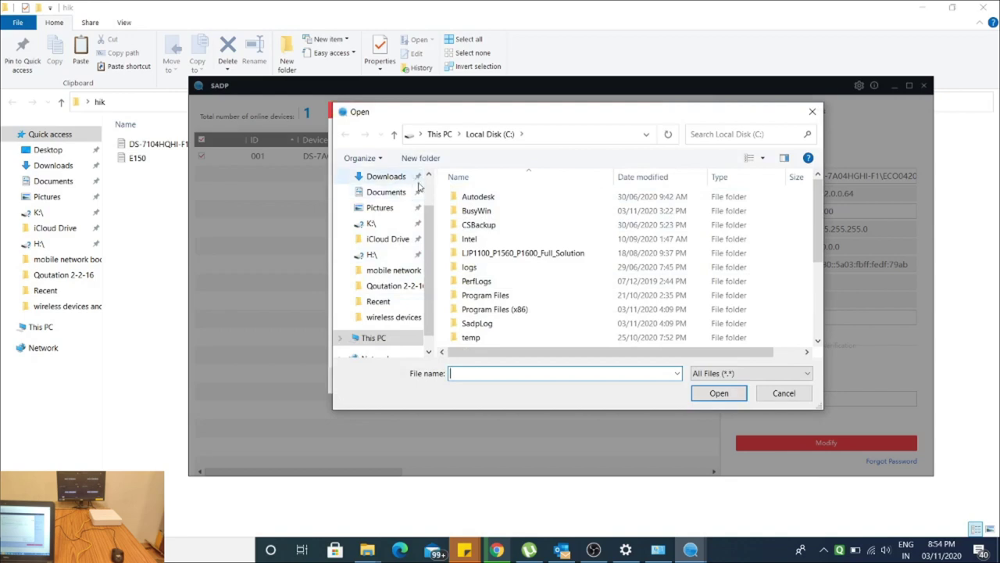
pyautogui.scroll(2, 414, 192)
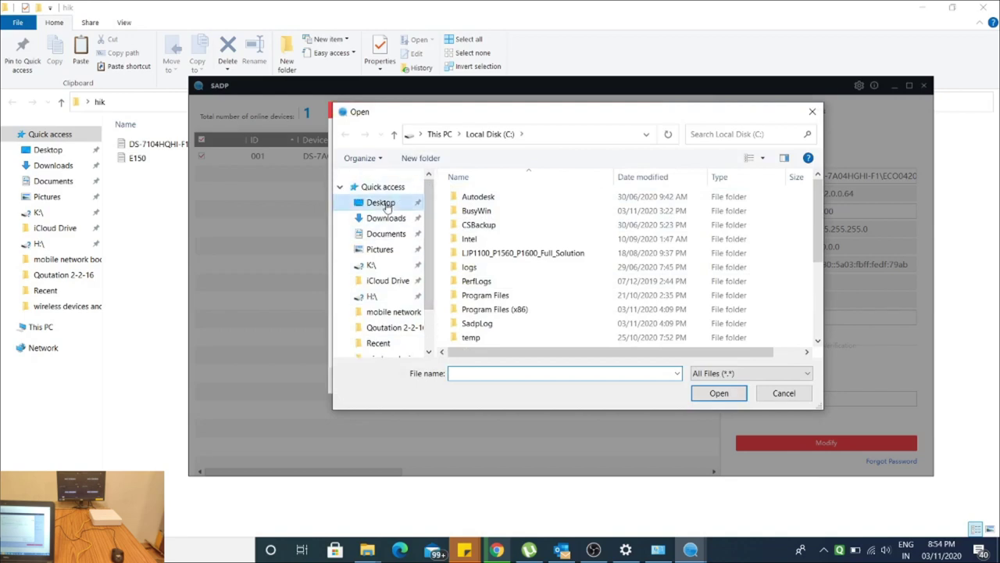
pyautogui.click(386, 203)
pyautogui.doubleClick(627, 222)
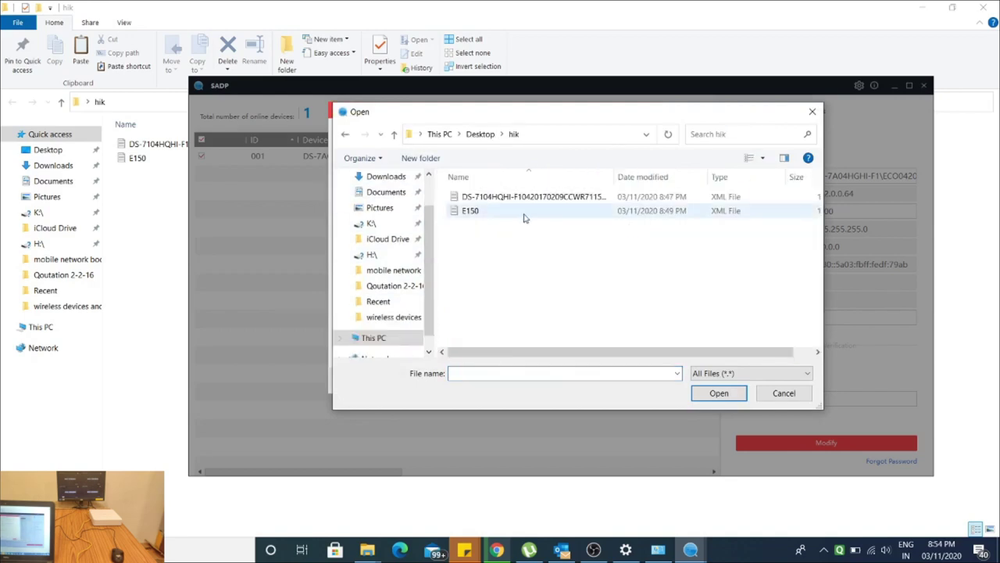
pyautogui.click(504, 211)
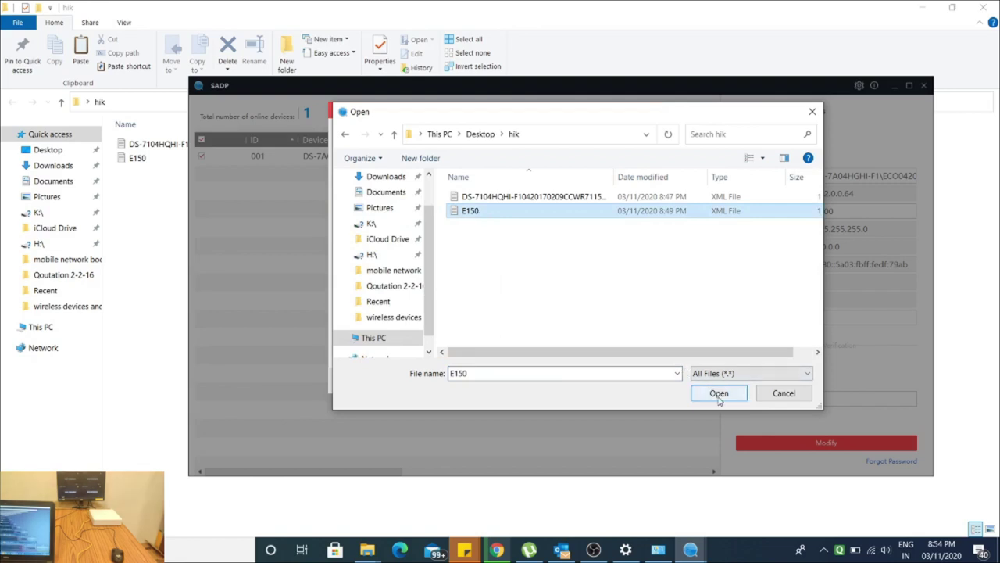
pyautogui.click(719, 394)
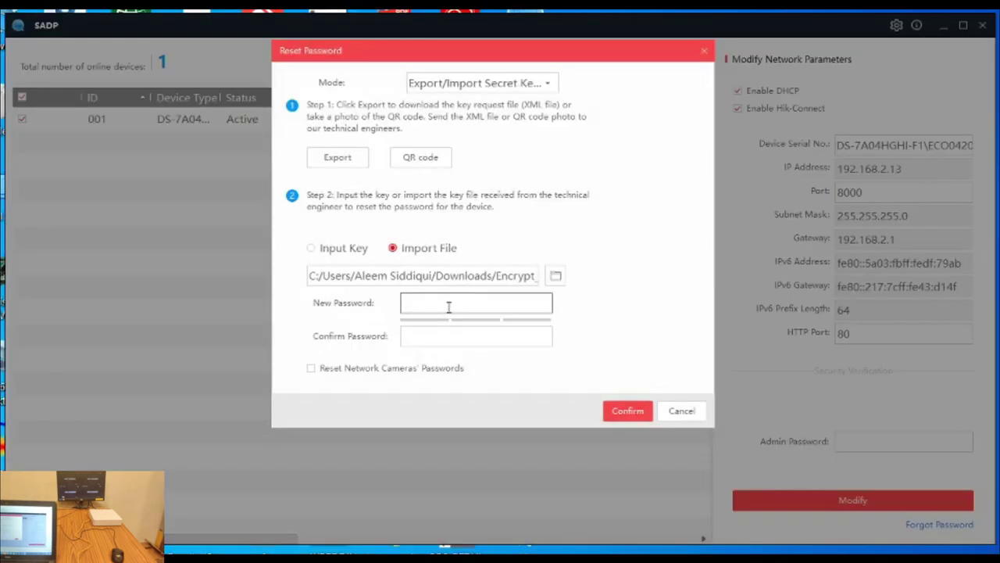
# Enter and confirm a new strong admin password, include network cameras' passwords, and submit the reset.
pyautogui.click(448, 307)
pyautogui.write('abcdefghijk')
pyautogui.press('Tab')
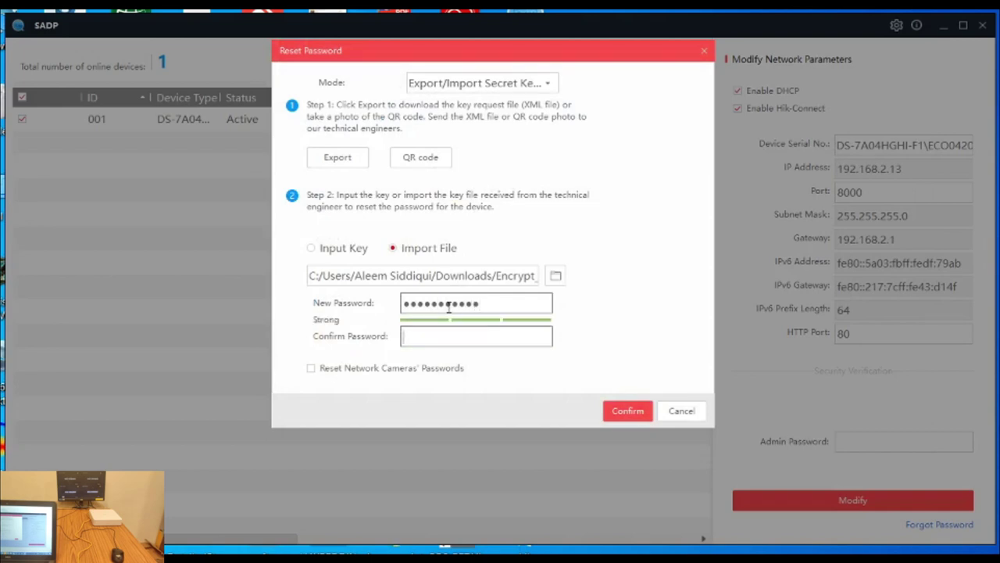
pyautogui.write('abcdefghijk')
pyautogui.click(438, 369)
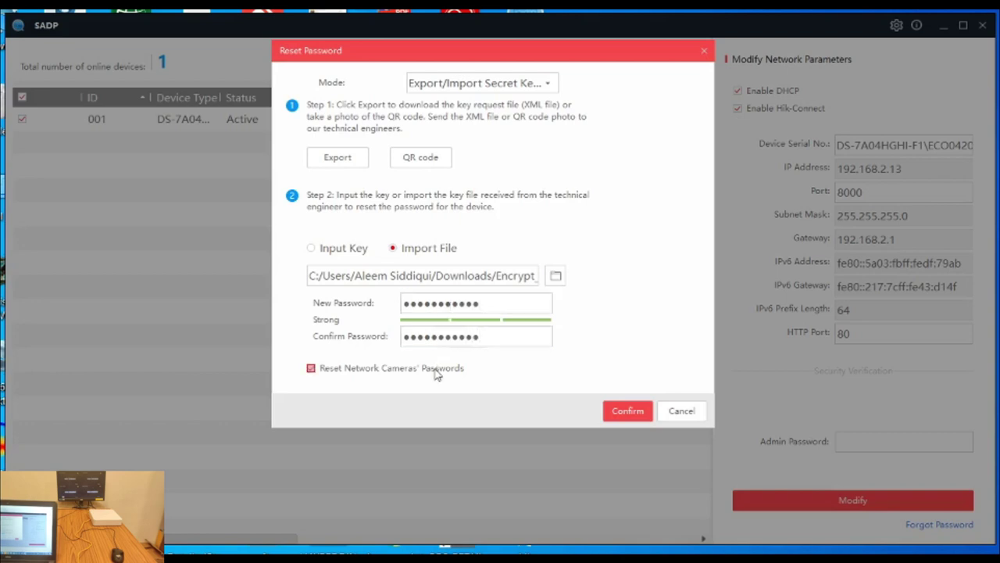
pyautogui.click(637, 415)
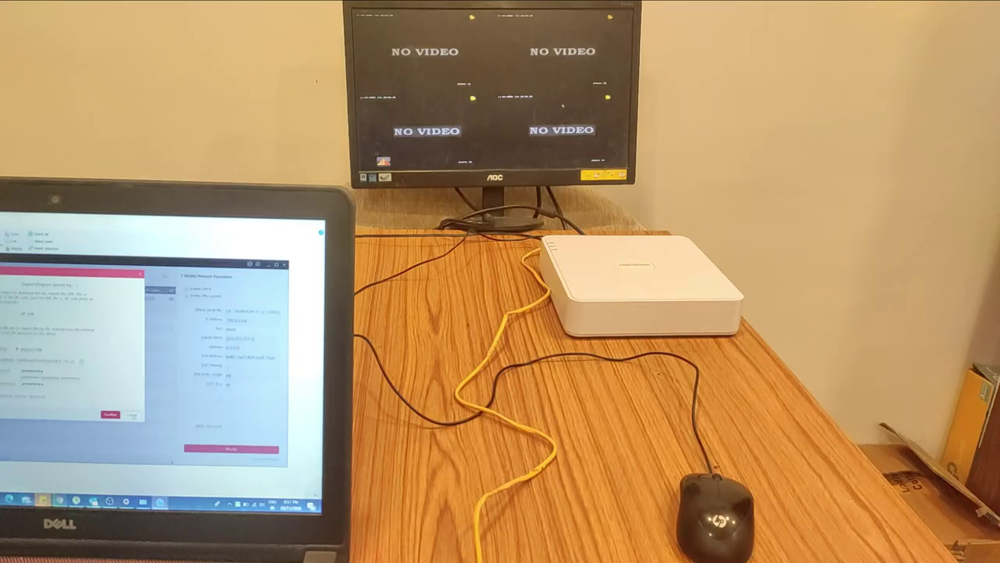
# Close the SADP reset window and open the DVR login prompt from the live-view Menu.
pyautogui.click(132, 414)
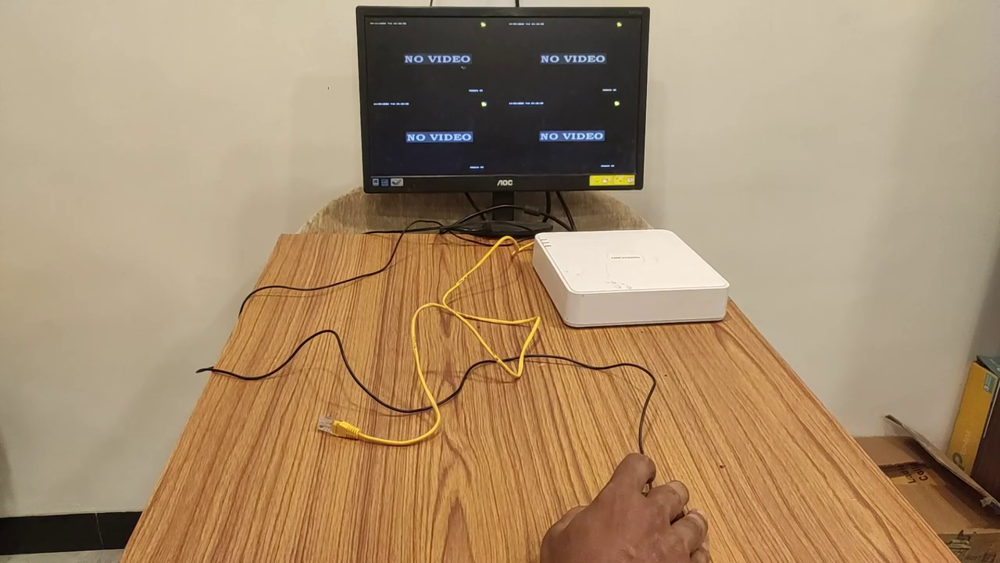
pyautogui.rightClick(504, 65)
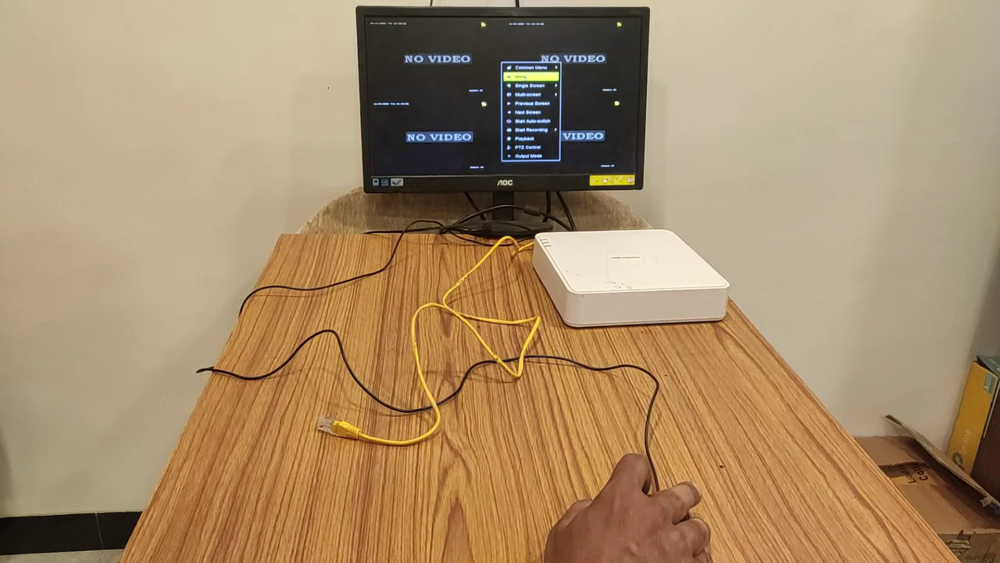
pyautogui.click(520, 76)
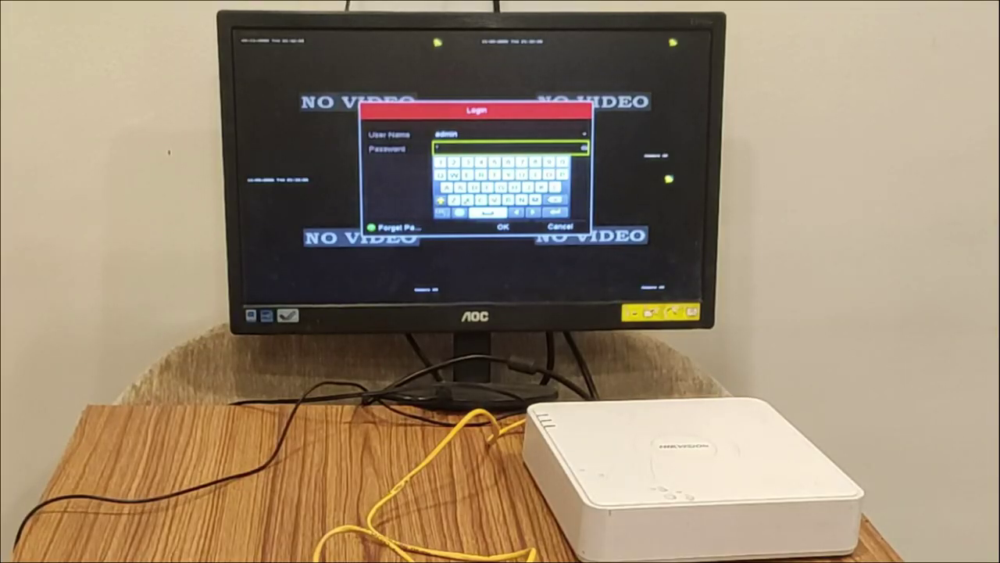
# Enter the new admin password on the on-screen keyboard and log in.
pyautogui.click(467, 175)
pyautogui.click(471, 178)
pyautogui.click(460, 200)
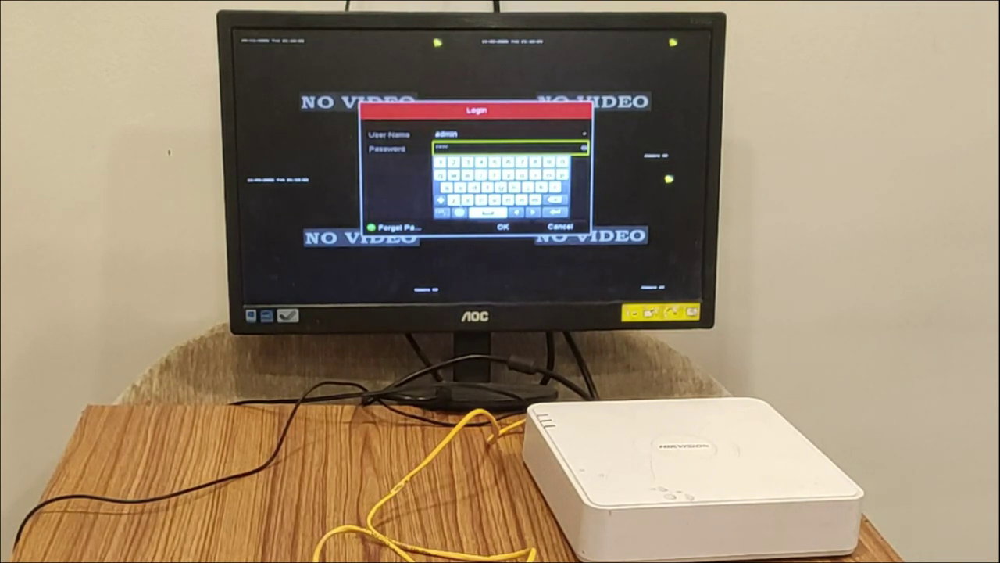
pyautogui.click(442, 212)
pyautogui.click(451, 162)
pyautogui.click(485, 162)
pyautogui.click(510, 162)
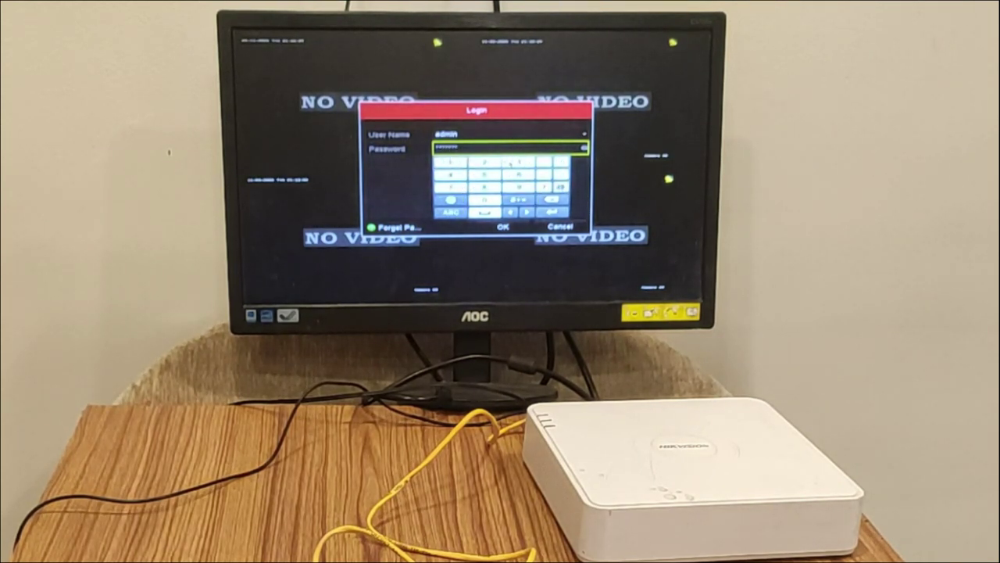
pyautogui.click(504, 227)
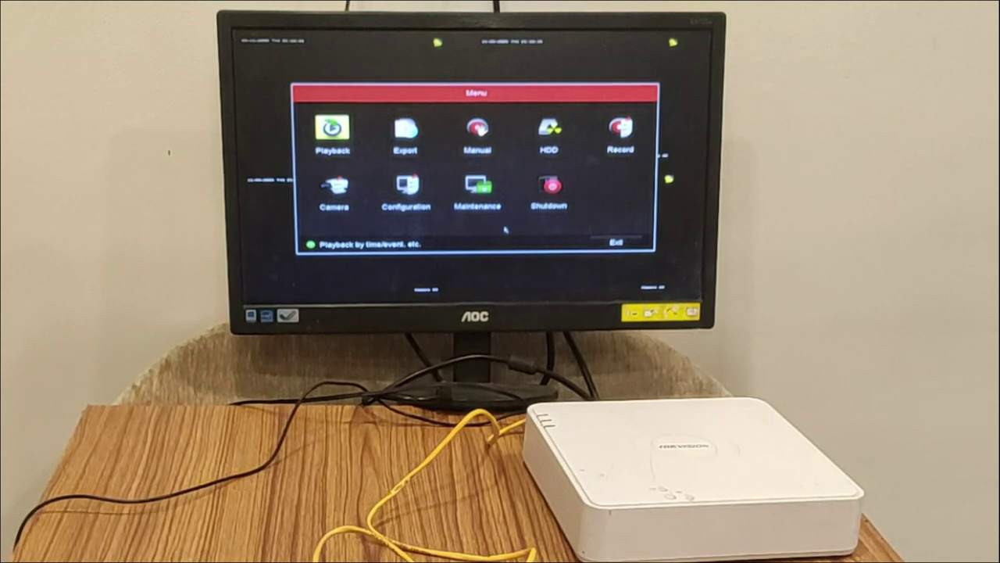